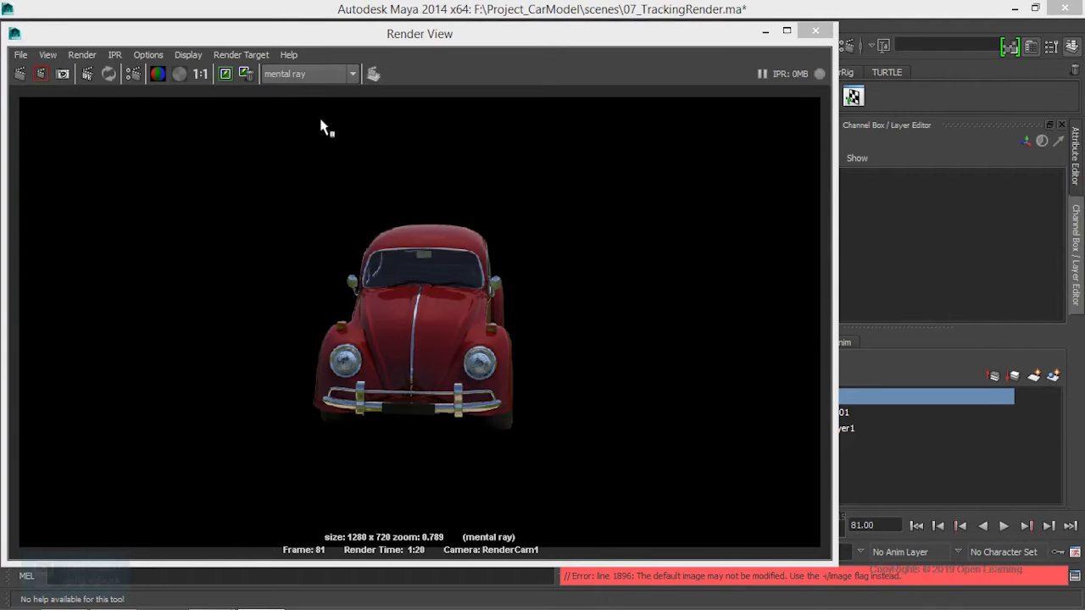
Open Render Settings from the red car render and move the Render View aside
{"action": "left_click", "coordinate": [133, 78]}
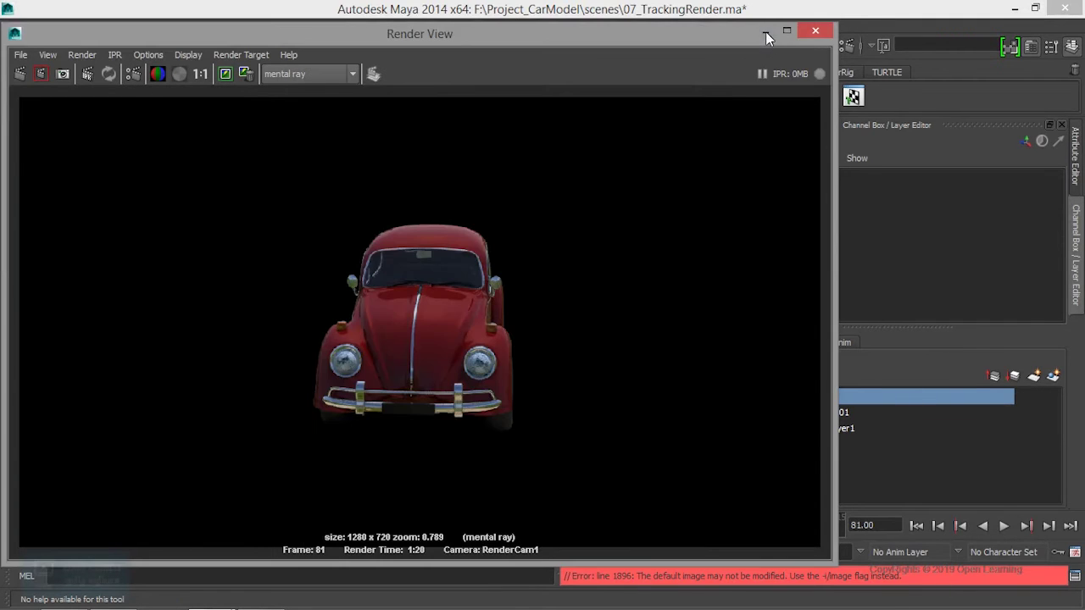
{"action": "left_click", "coordinate": [766, 33]}
Select all objects in masterLayer, with Render View and Render Settings minimized
{"action": "left_click", "coordinate": [801, 341]}
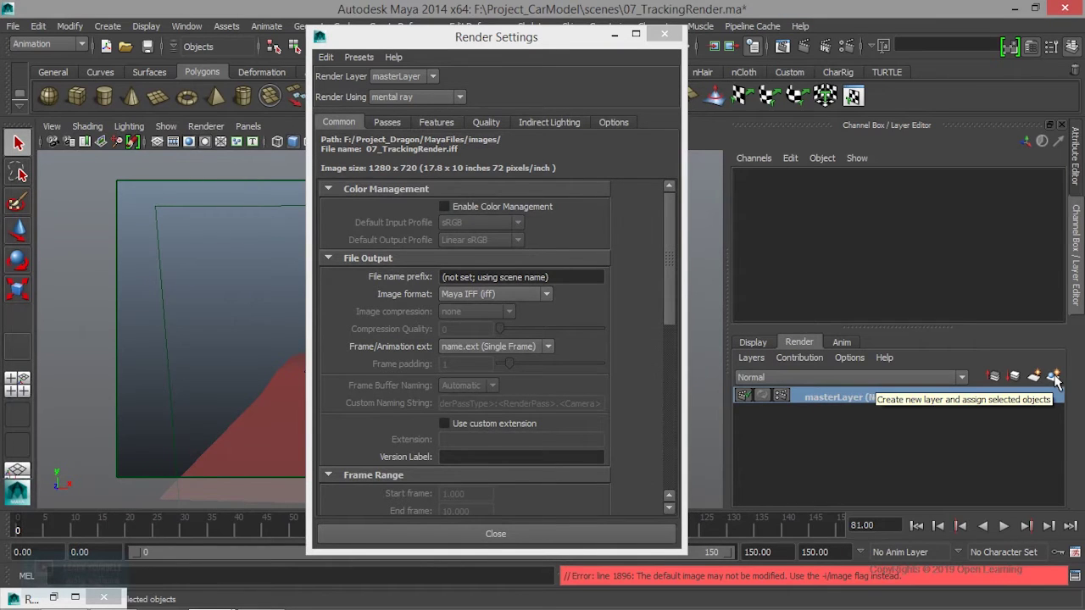
{"action": "right_click", "coordinate": [843, 398]}
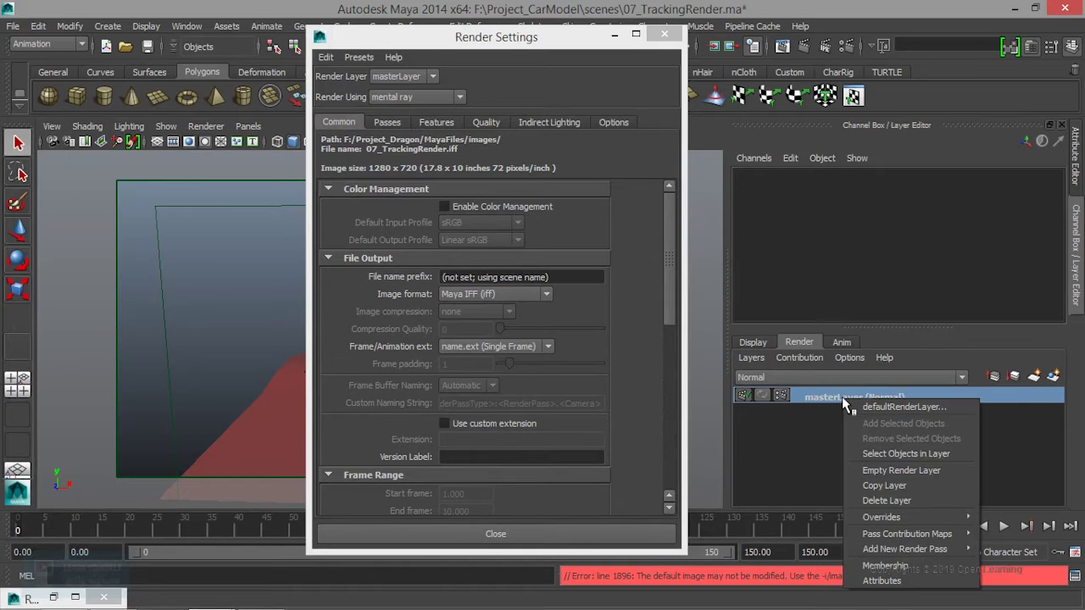
{"action": "left_click", "coordinate": [878, 454]}
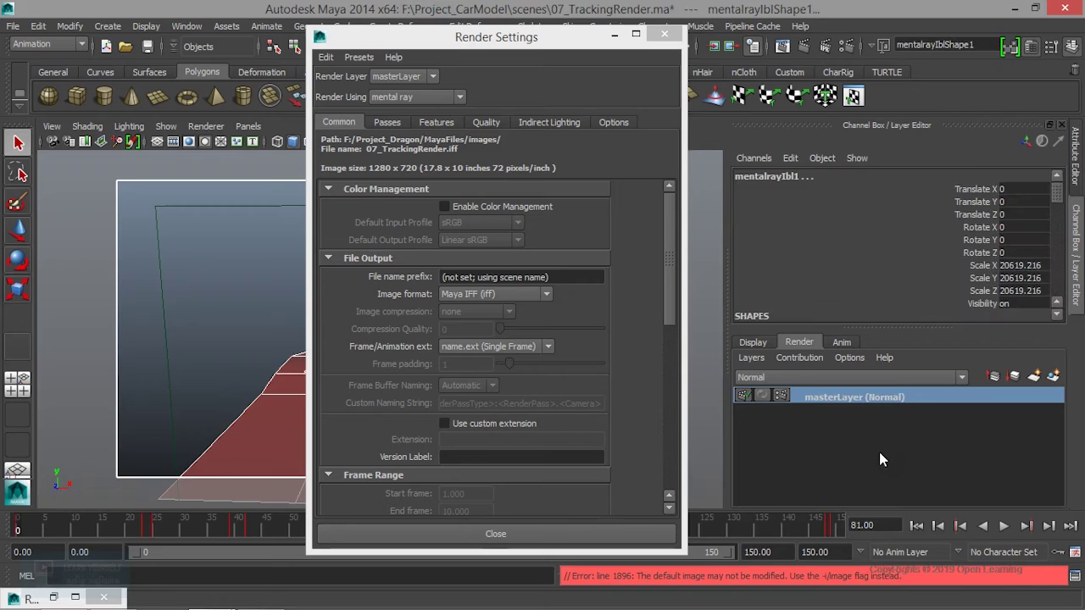
{"action": "left_click", "coordinate": [614, 35]}
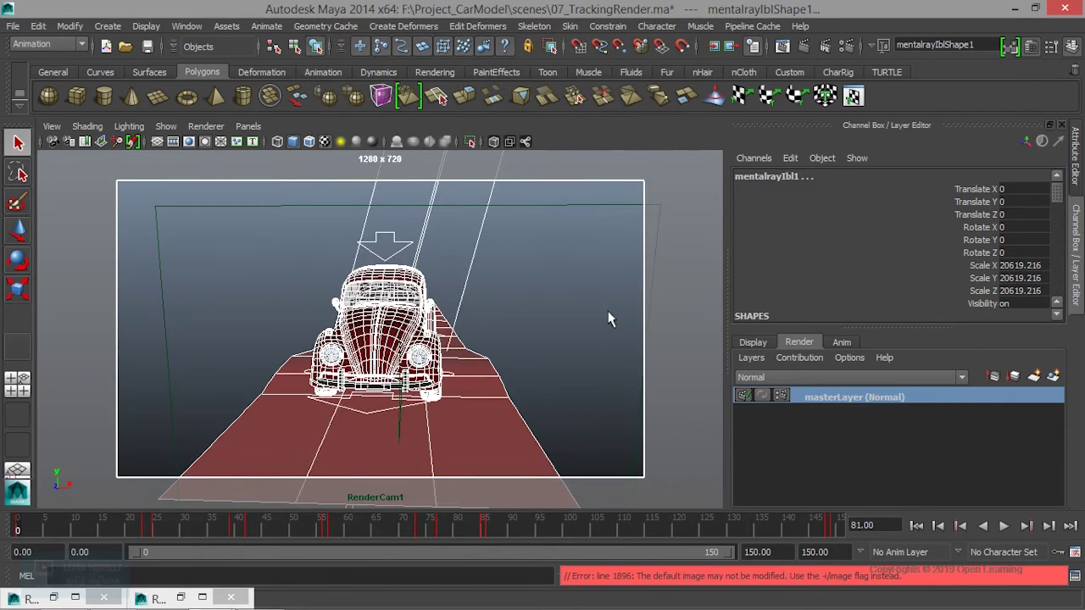
Create a render layer from the selection named ColorPass and open its Render Settings
{"action": "left_click", "coordinate": [1053, 377]}
{"action": "double_click", "coordinate": [876, 401]}
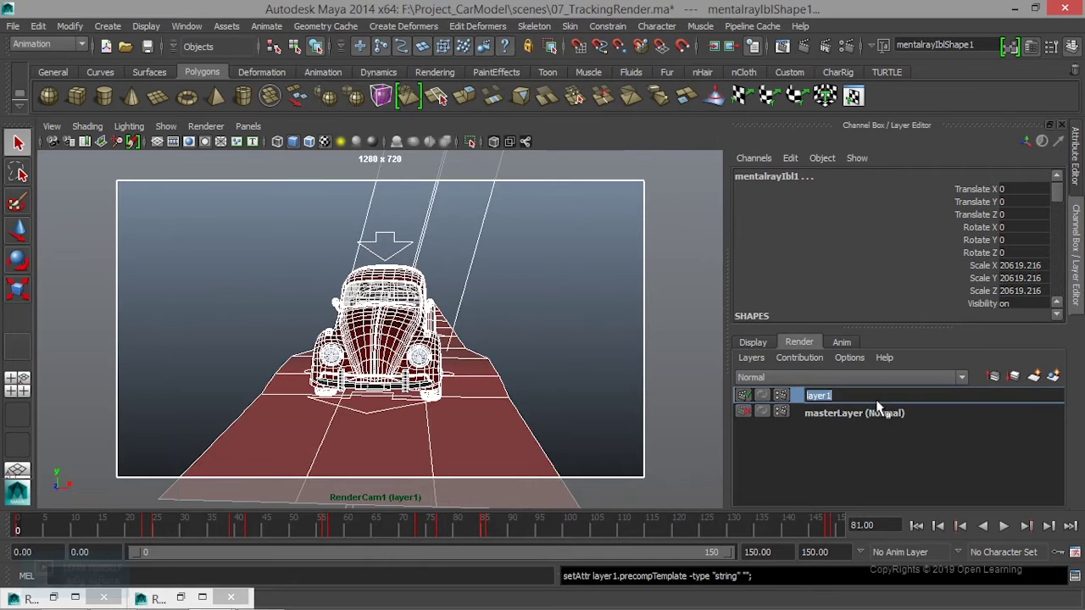
{"action": "type", "text": "ColorPass"}
{"action": "key", "text": "Return"}
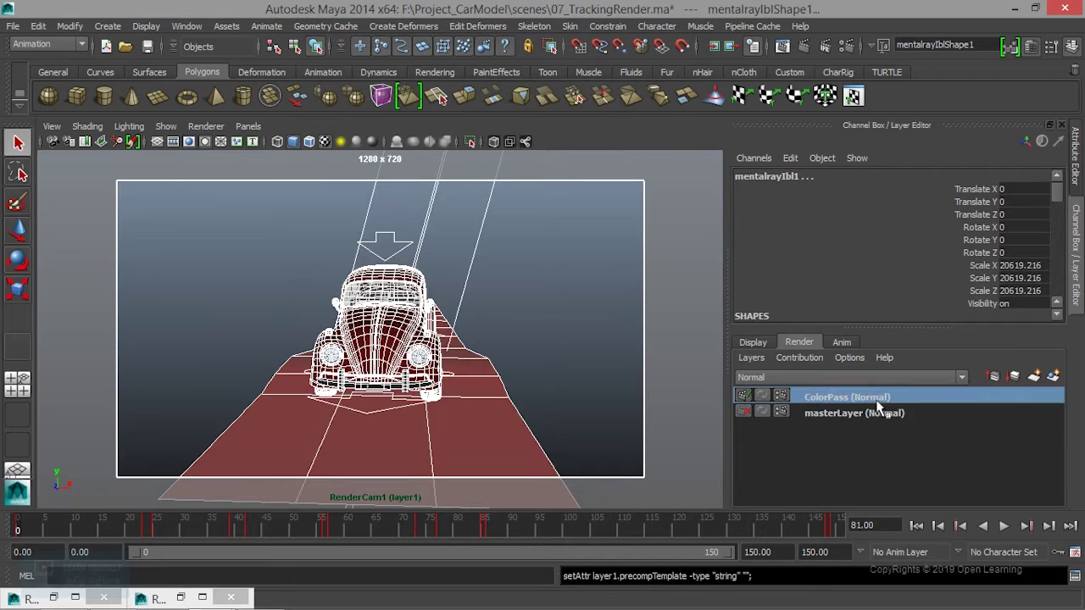
{"action": "left_click", "coordinate": [848, 47]}
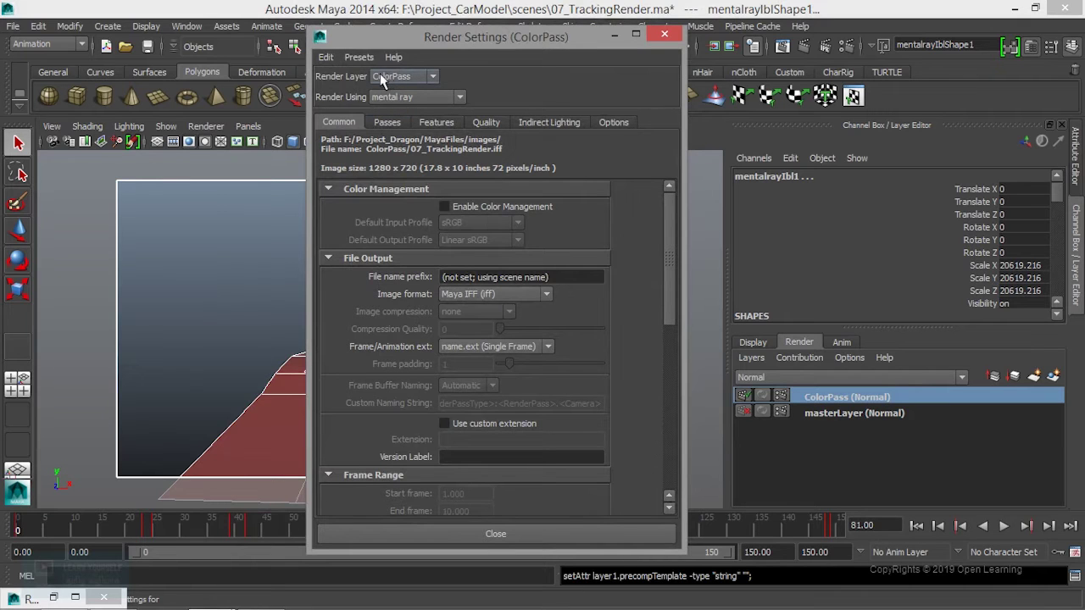
Keep settings on ColorPass, set Image format to OpenEXR (exr), and show the Passes tab
{"action": "left_click", "coordinate": [381, 78]}
{"action": "left_click", "coordinate": [476, 81]}
{"action": "left_click", "coordinate": [388, 125]}
{"action": "left_click", "coordinate": [341, 124]}
{"action": "left_click", "coordinate": [509, 297]}
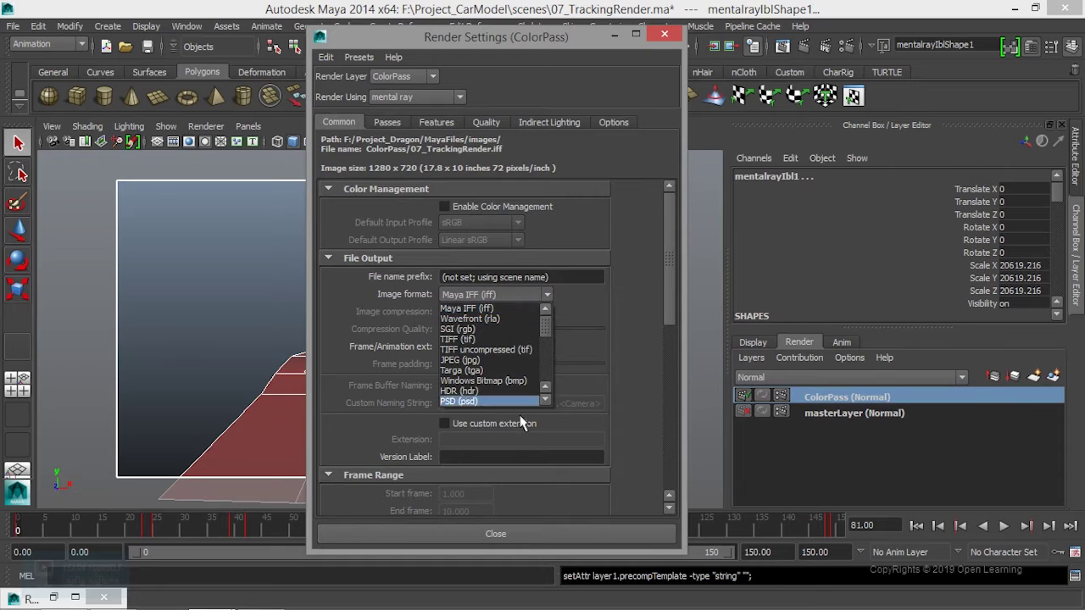
{"action": "left_click", "coordinate": [547, 345]}
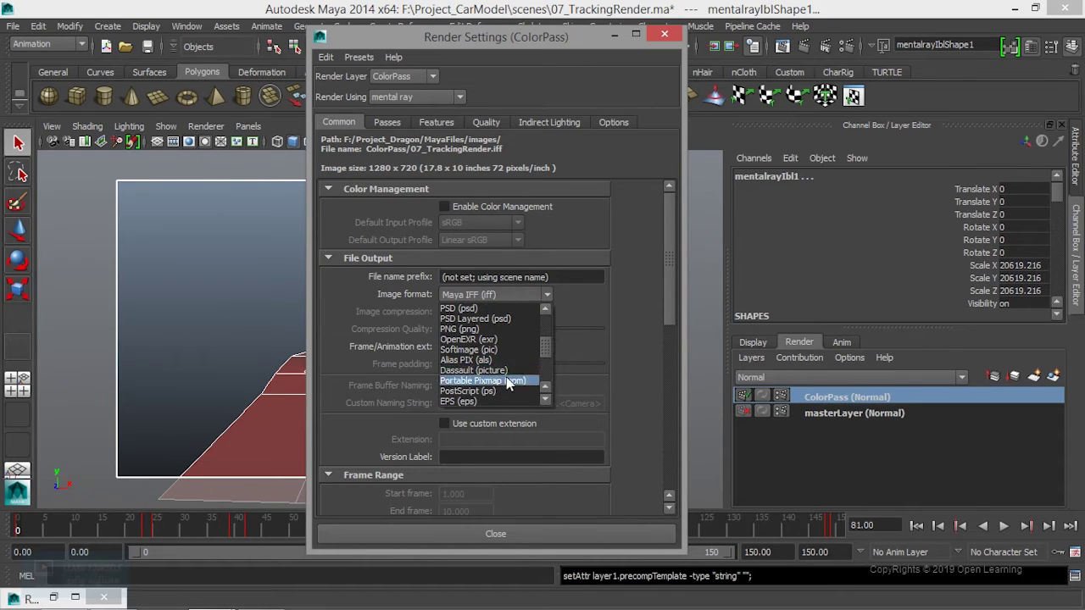
{"action": "left_click", "coordinate": [464, 340]}
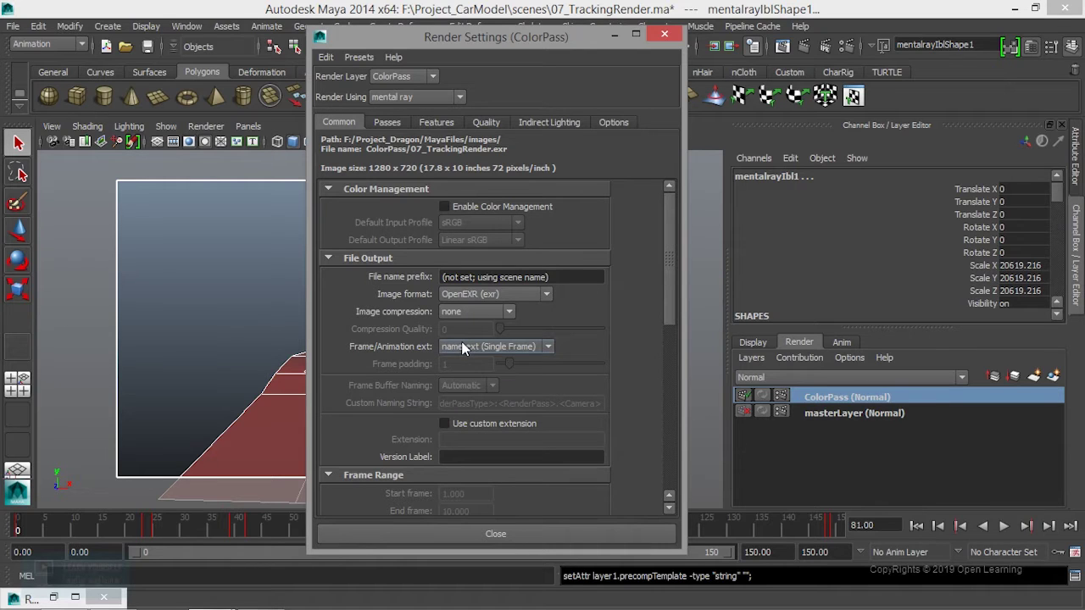
{"action": "left_click", "coordinate": [386, 122]}
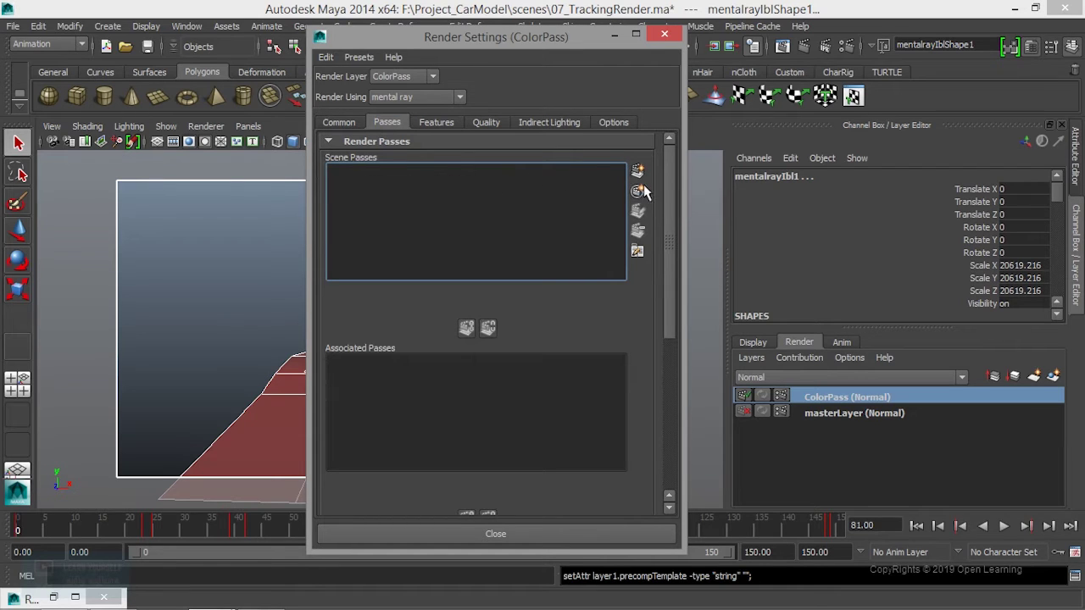
In Create Render Passes, select the Ambient and Camera Depth passes
{"action": "left_click", "coordinate": [637, 172]}
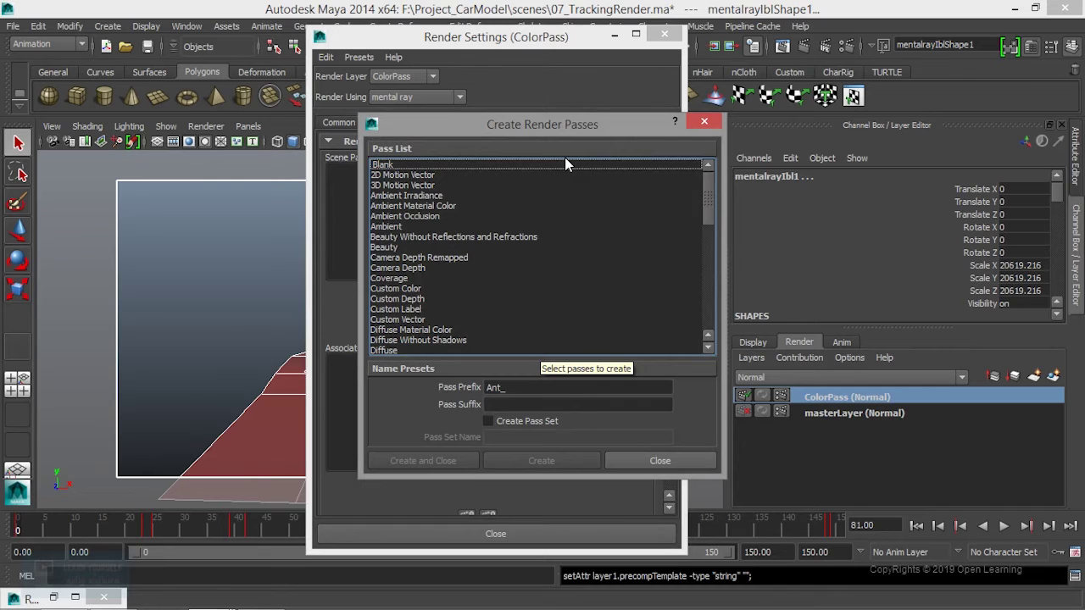
{"action": "left_click_drag", "start_coordinate": [574, 125], "coordinate": [644, 105]}
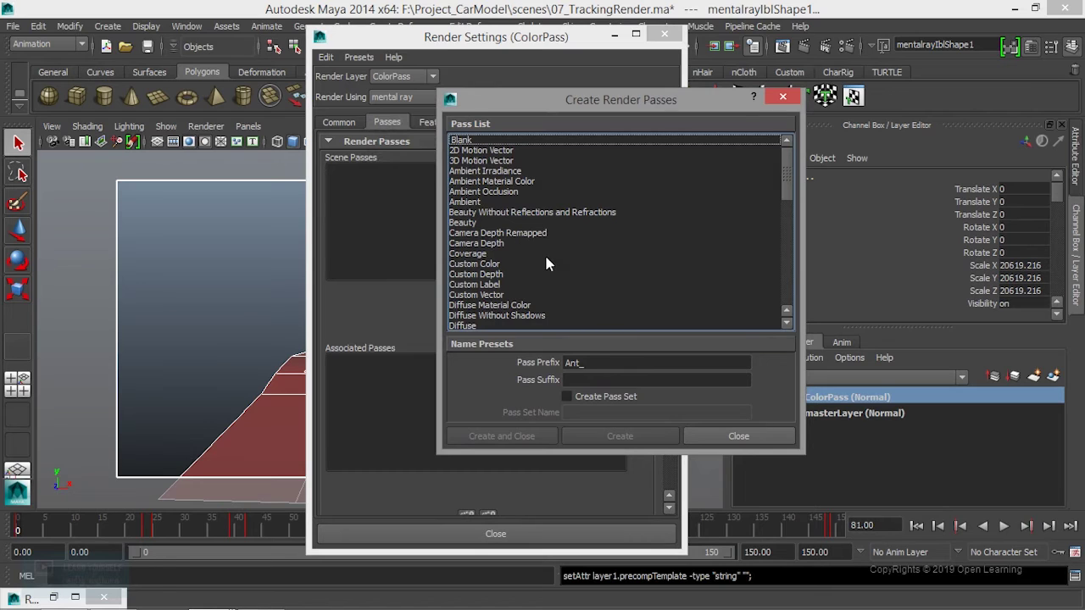
{"action": "left_click", "coordinate": [471, 203]}
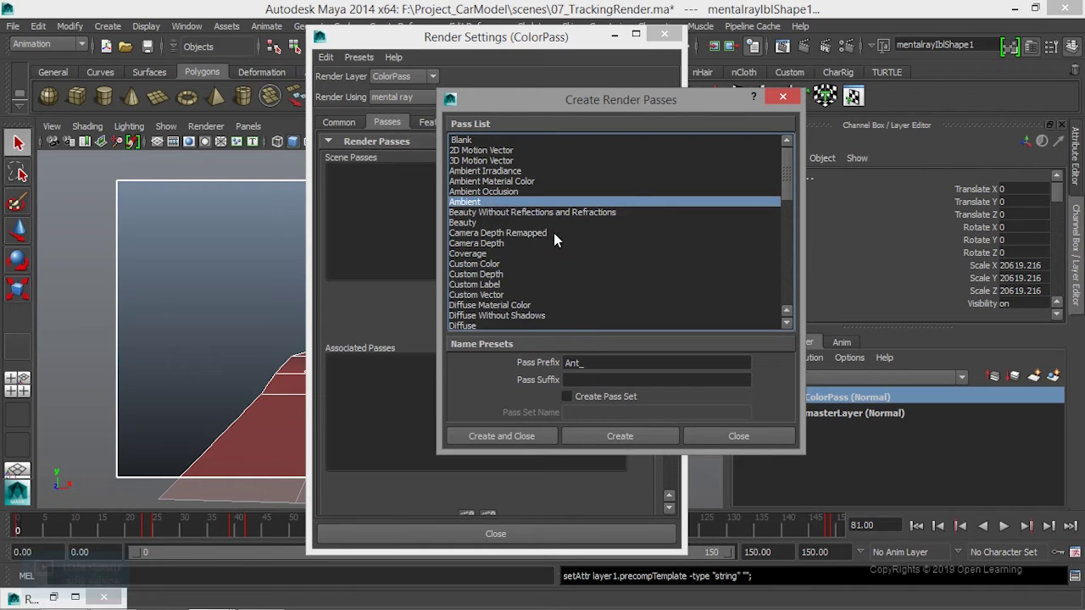
{"action": "left_click", "coordinate": [471, 223], "text": "ctrl"}
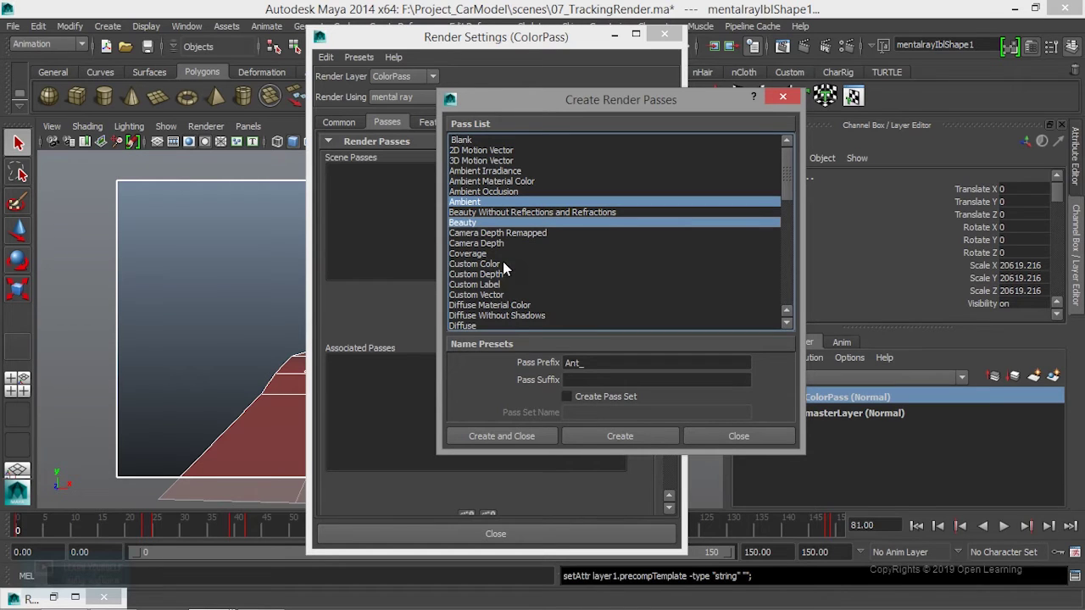
{"action": "left_click", "coordinate": [472, 203], "text": "ctrl"}
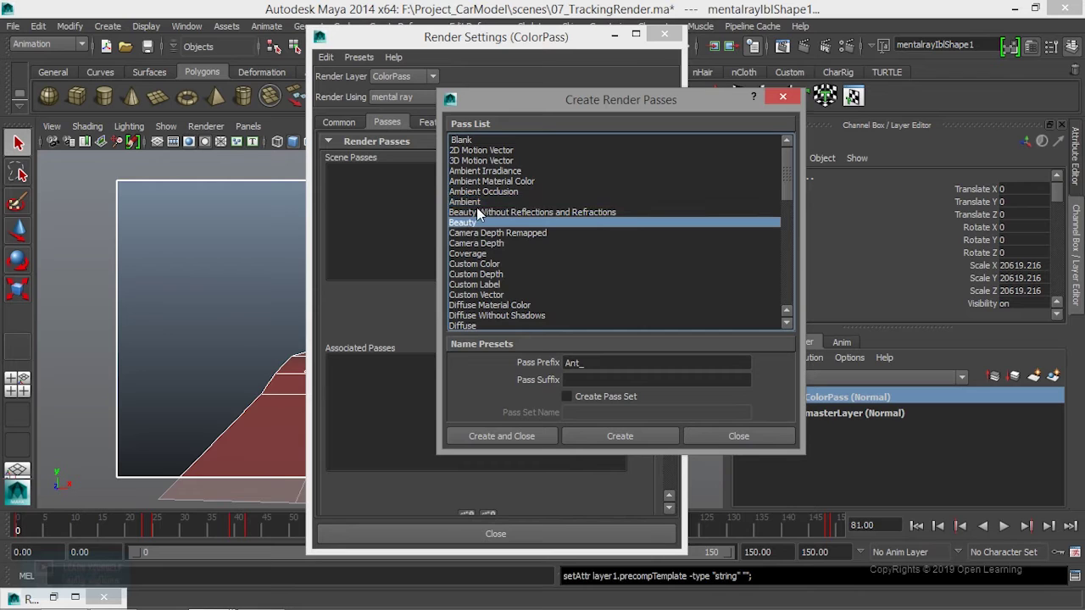
{"action": "left_click", "coordinate": [476, 202]}
{"action": "left_click", "coordinate": [475, 243], "text": "ctrl"}
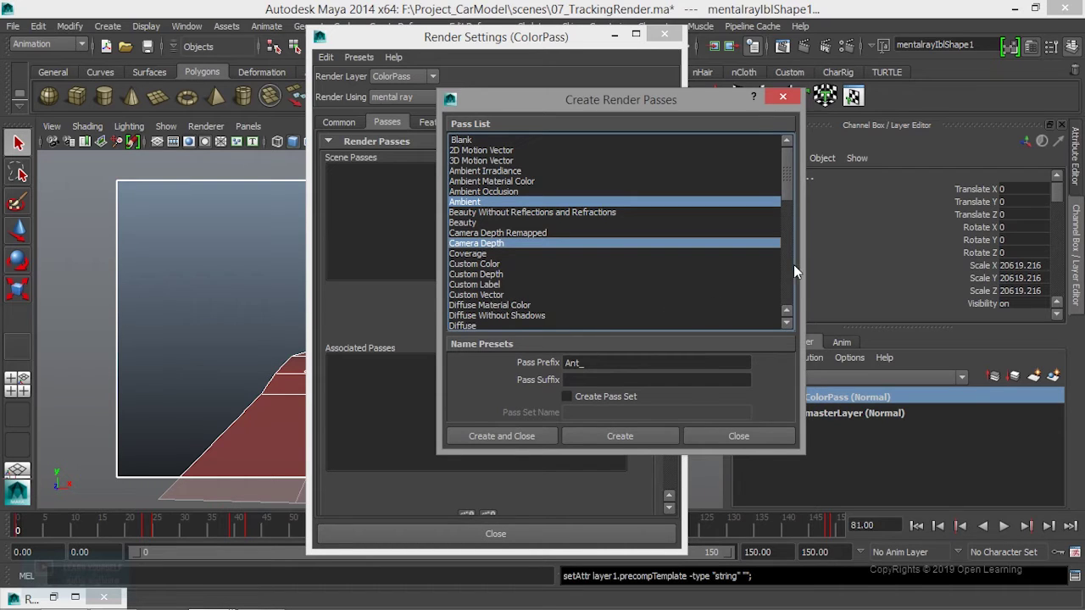
{"action": "scroll", "coordinate": [785, 195], "scroll_direction": "down", "scroll_amount": 2}
{"action": "scroll", "coordinate": [787, 192], "scroll_direction": "down", "scroll_amount": 1}
{"action": "scroll", "coordinate": [787, 194], "scroll_direction": "down", "scroll_amount": 1}
Add Diffuse, Indirect, Raw Shadow, Reflection and Refraction to the chosen passes
{"action": "left_click_drag", "start_coordinate": [787, 204], "coordinate": [787, 215]}
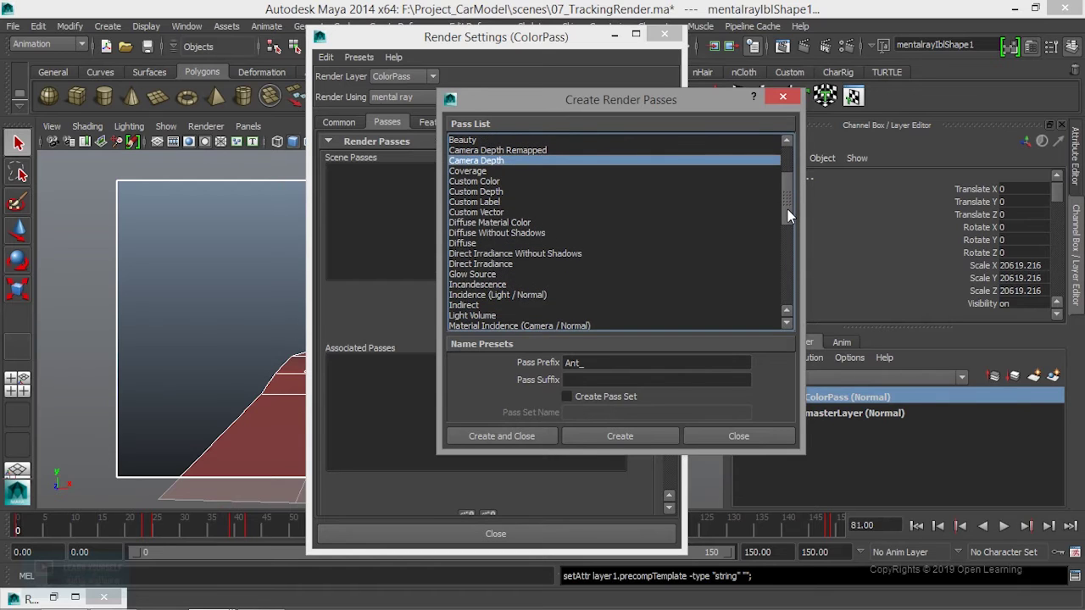
{"action": "left_click", "coordinate": [470, 243], "text": "ctrl"}
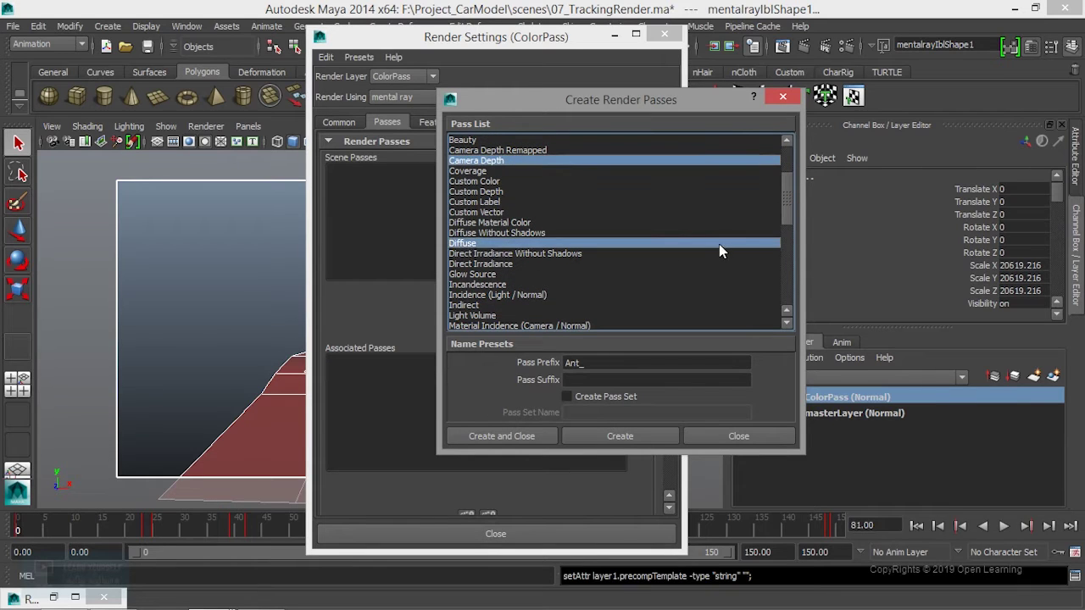
{"action": "left_click", "coordinate": [472, 305], "text": "ctrl"}
{"action": "left_click_drag", "start_coordinate": [786, 203], "coordinate": [784, 252]}
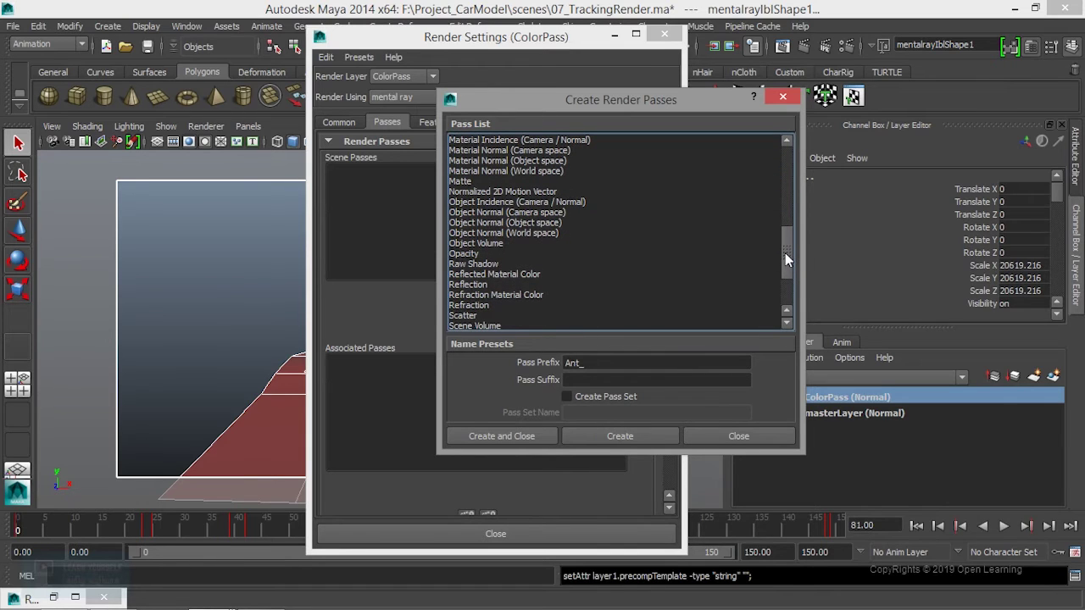
{"action": "left_click", "coordinate": [473, 265]}
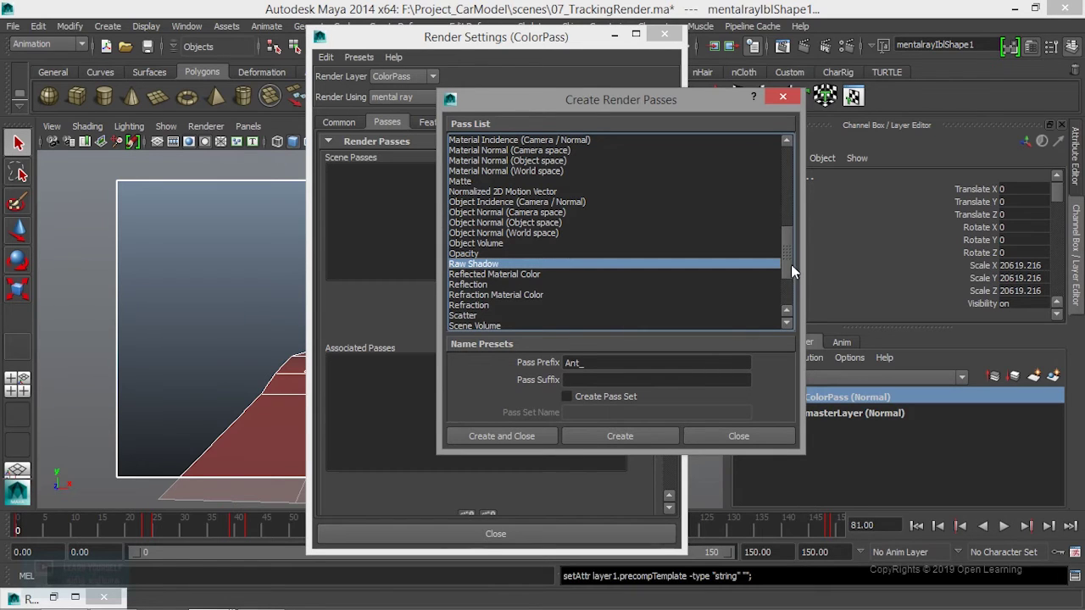
{"action": "left_click", "coordinate": [477, 306], "text": "ctrl"}
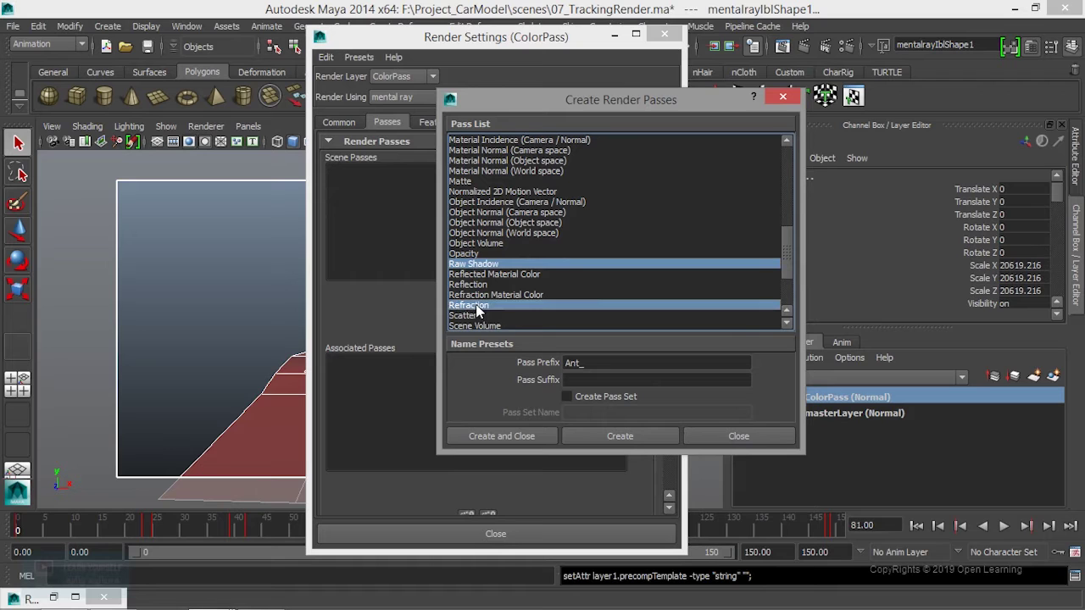
{"action": "left_click_drag", "start_coordinate": [786, 264], "coordinate": [785, 286]}
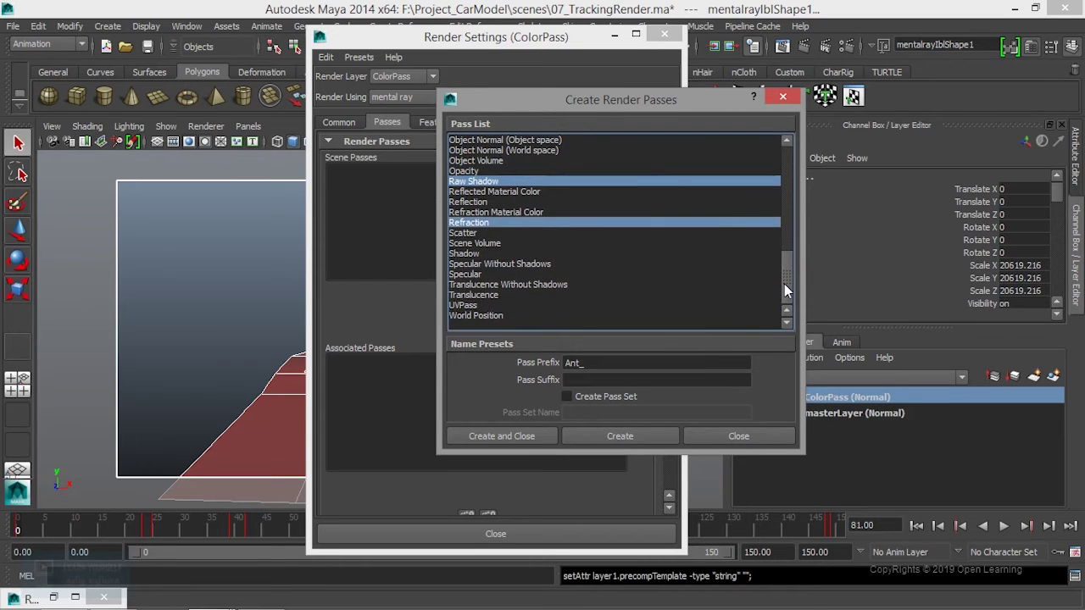
{"action": "left_click", "coordinate": [469, 222], "text": "ctrl"}
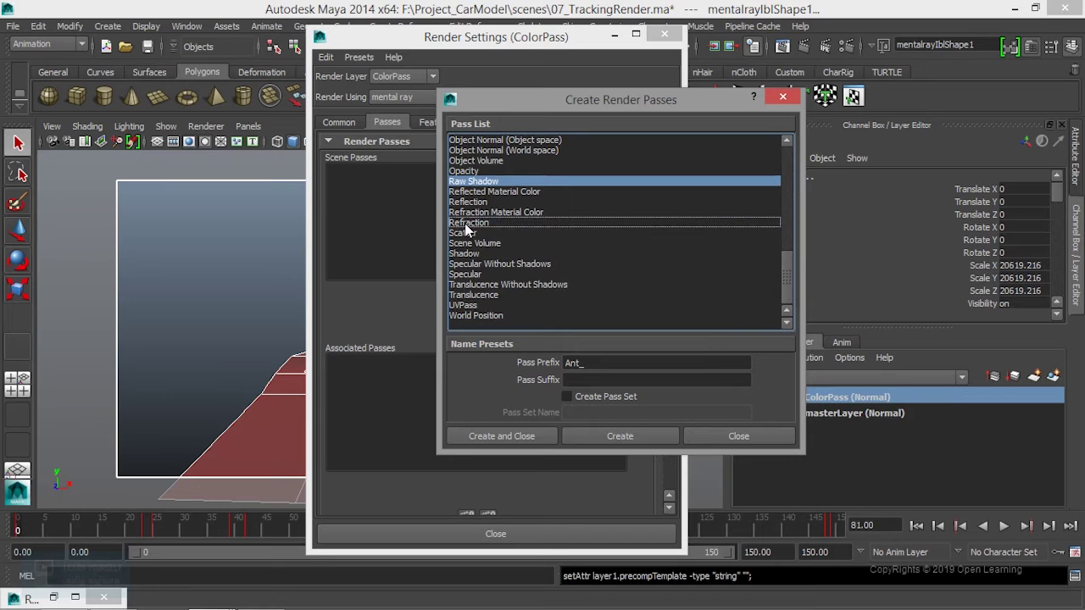
{"action": "left_click", "coordinate": [474, 204], "text": "ctrl"}
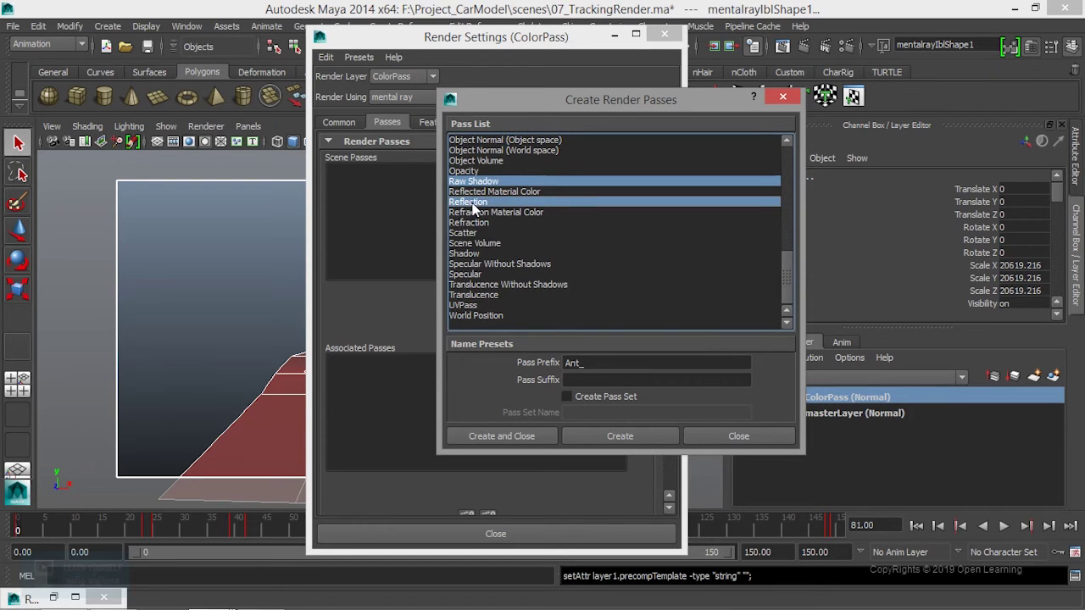
{"action": "left_click", "coordinate": [468, 222], "text": "ctrl"}
{"action": "left_click_drag", "start_coordinate": [786, 276], "coordinate": [785, 278]}
Set the pass prefix to Car_ and create the seven passes
{"action": "left_click_drag", "start_coordinate": [636, 365], "coordinate": [507, 374]}
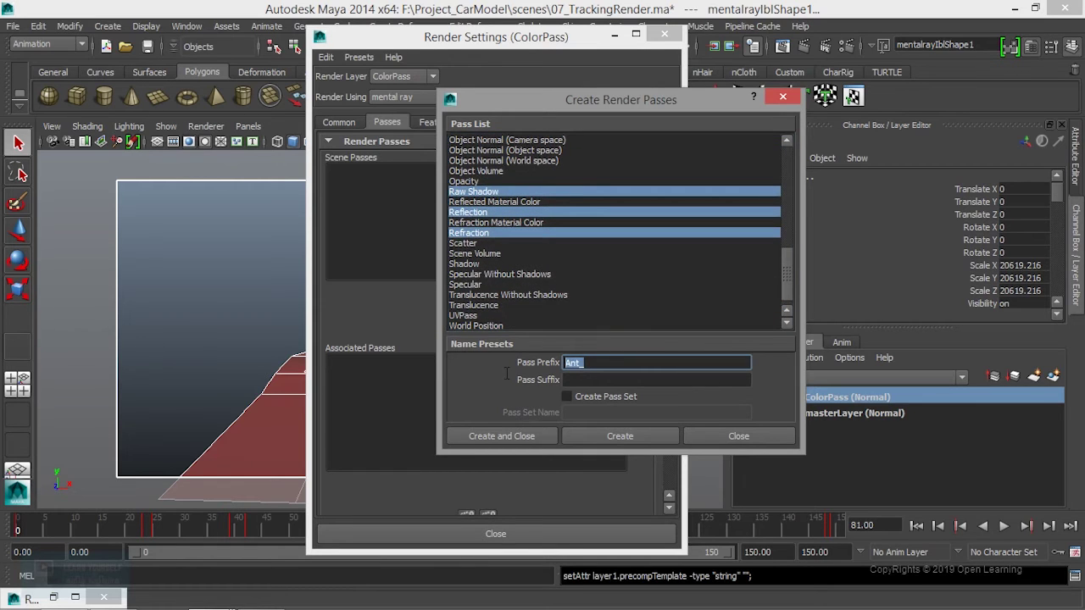
{"action": "type", "text": "Car_"}
{"action": "left_click", "coordinate": [505, 444]}
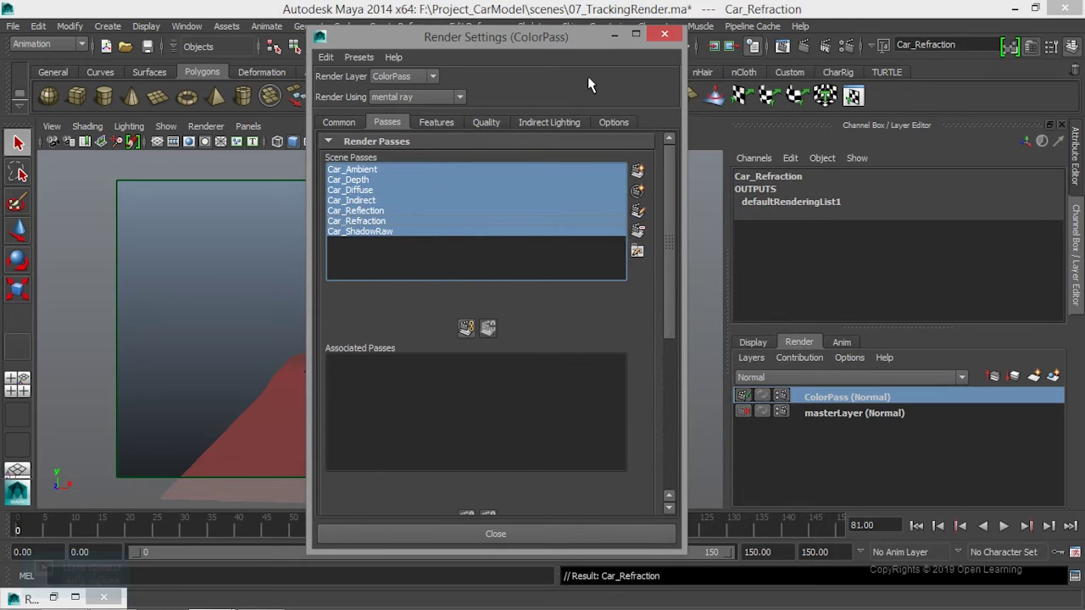
Associate all seven Car_ scene passes with ColorPass, then set Render Settings aside for Render View
{"action": "mouse_move", "coordinate": [579, 42]}
{"action": "left_mouse_down"}
{"action": "mouse_move", "coordinate": [566, 78]}
{"action": "mouse_move", "coordinate": [557, 70]}
{"action": "left_mouse_up"}
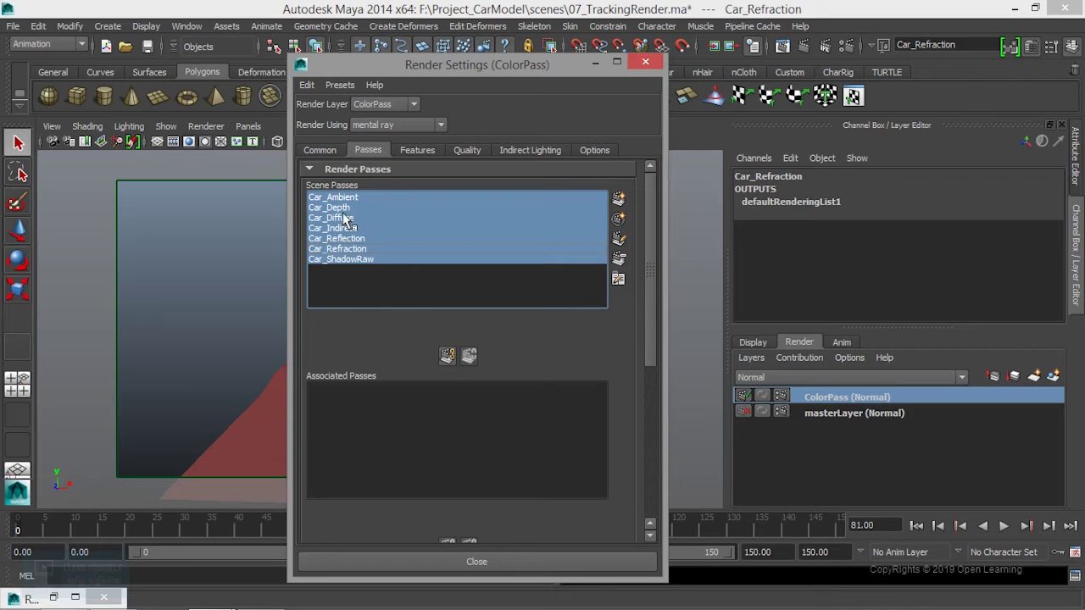
{"action": "left_click", "coordinate": [447, 356]}
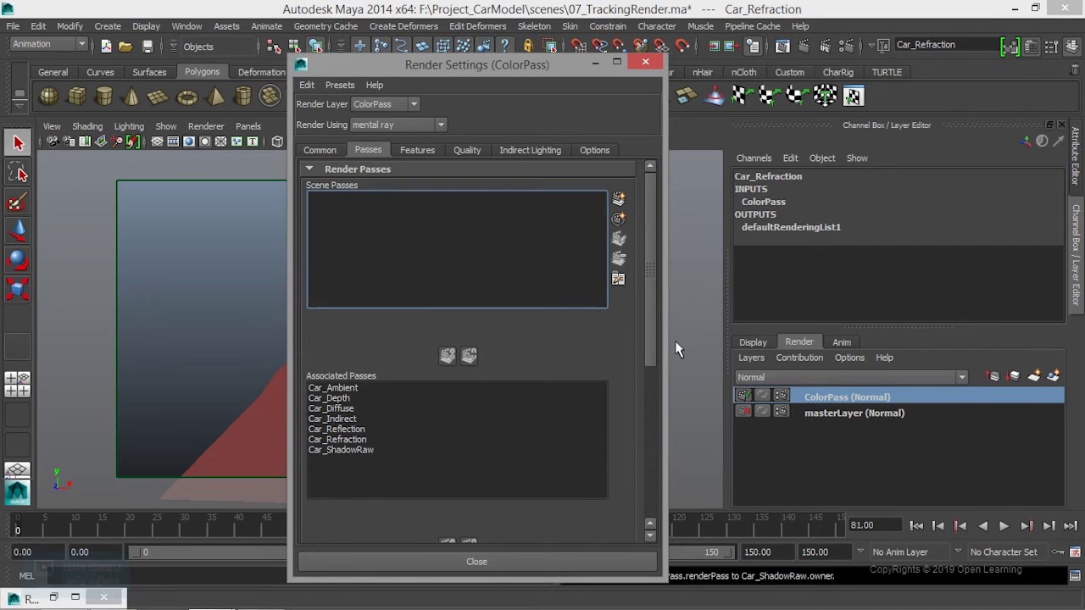
{"action": "left_click_drag", "start_coordinate": [646, 291], "coordinate": [643, 428]}
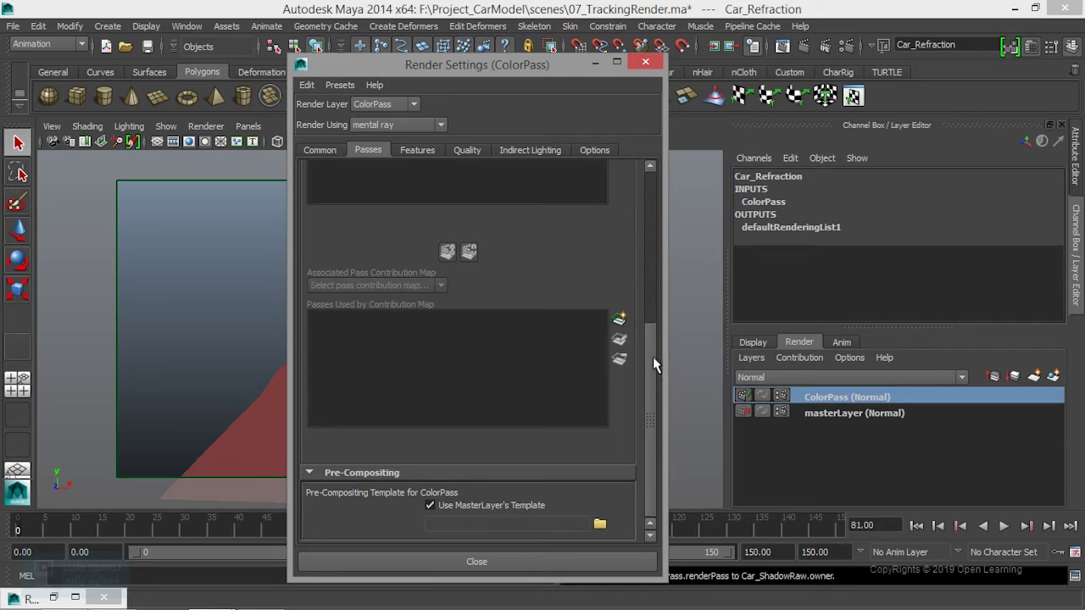
{"action": "left_click_drag", "start_coordinate": [653, 371], "coordinate": [661, 217]}
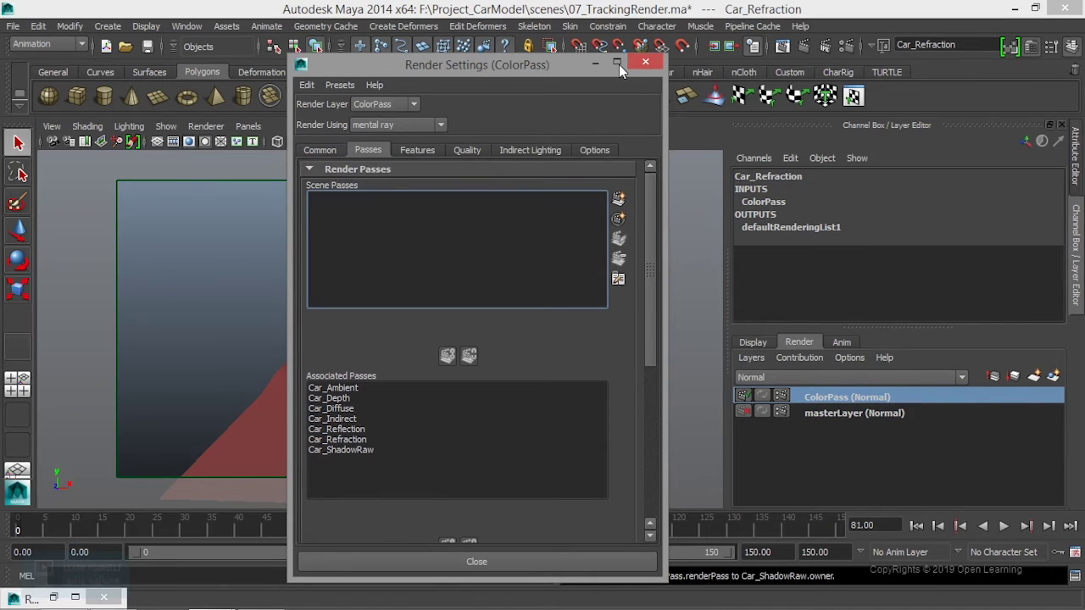
{"action": "left_click", "coordinate": [596, 63]}
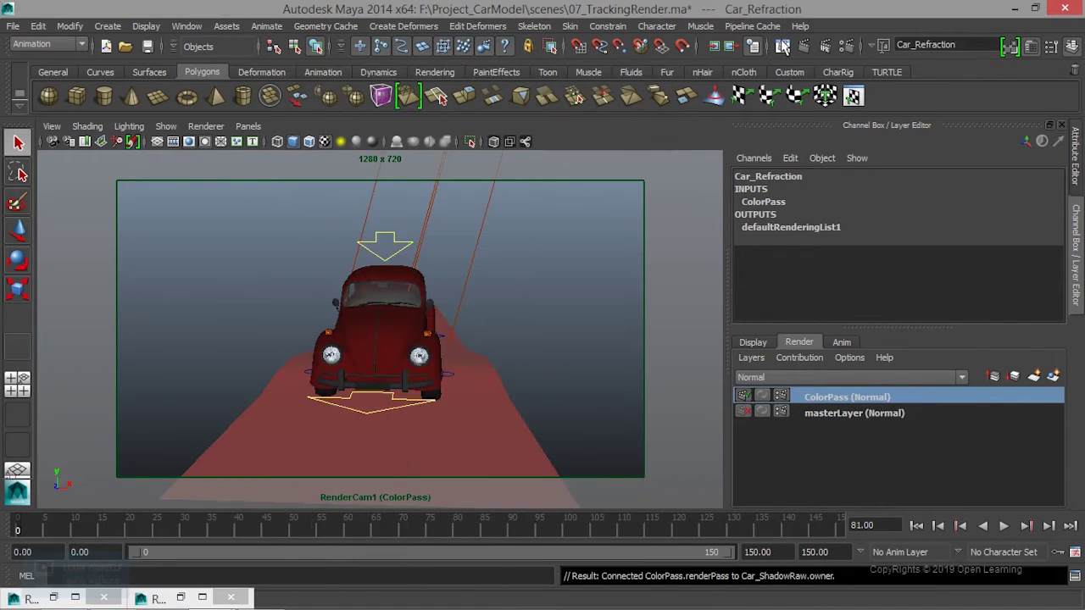
{"action": "left_click", "coordinate": [782, 47]}
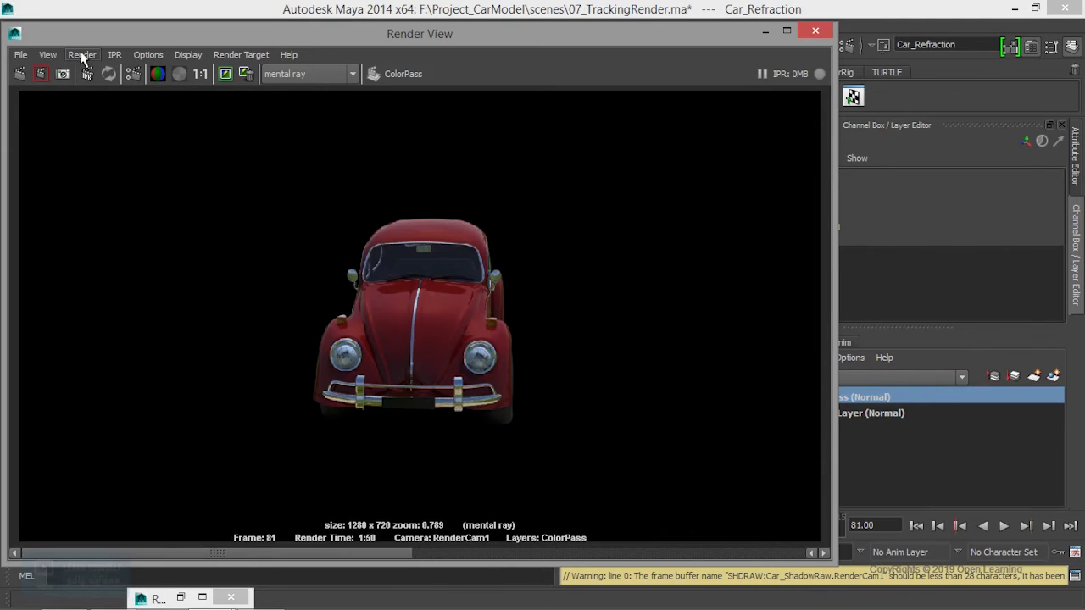
Load a Car_ render pass from Render View into the imf_disp viewer
{"action": "left_click", "coordinate": [23, 56]}
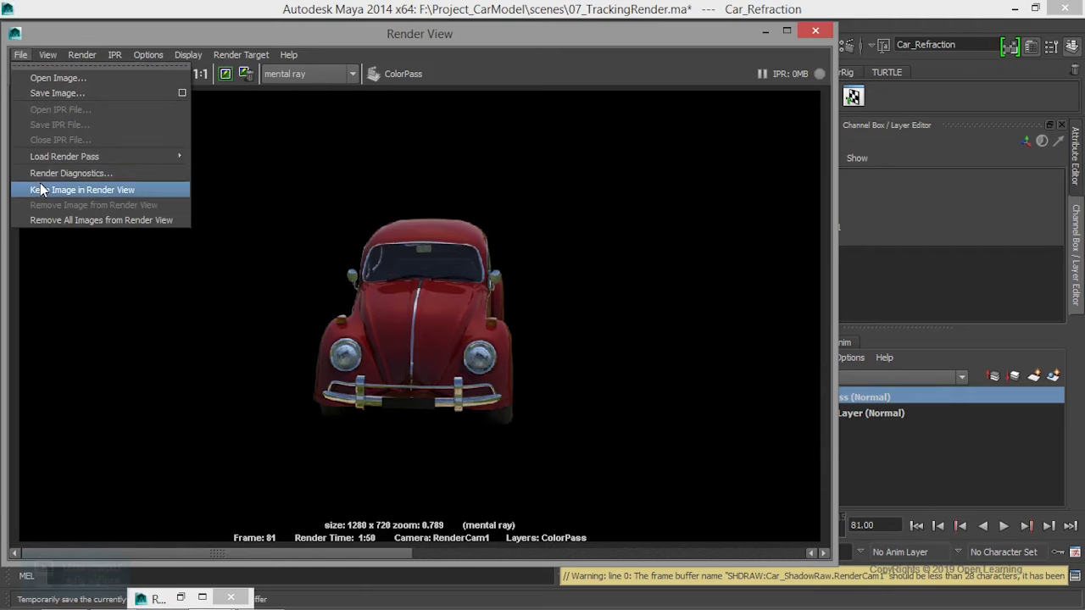
{"action": "mouse_move", "coordinate": [65, 156]}
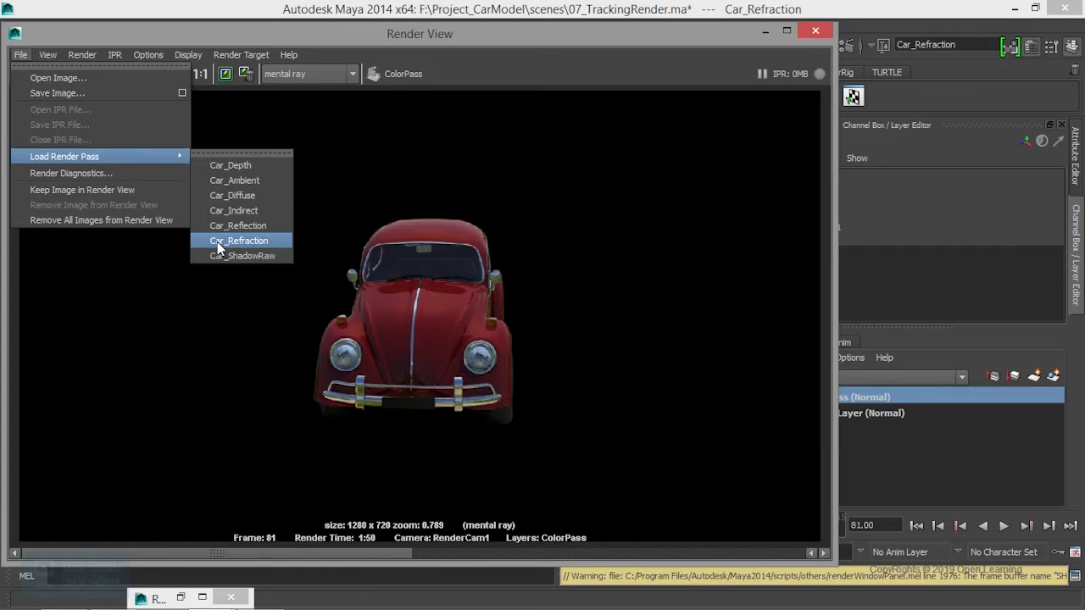
{"action": "left_click", "coordinate": [234, 197]}
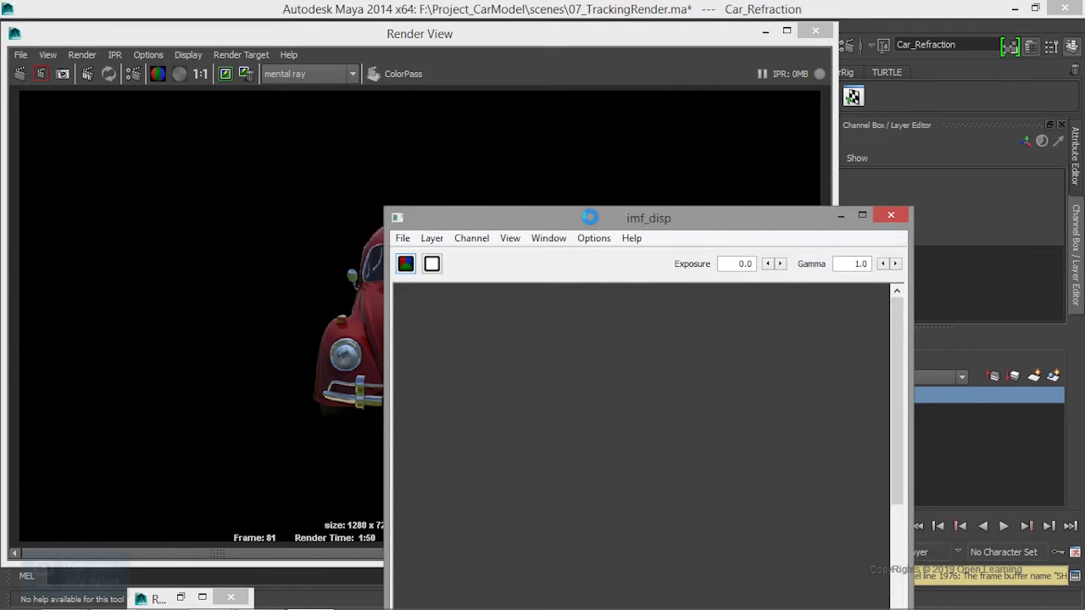
Enlarge the imf_disp window, raise the Car_Diffuse gamma to 2.2, then close it
{"action": "left_click_drag", "start_coordinate": [591, 218], "coordinate": [342, 51]}
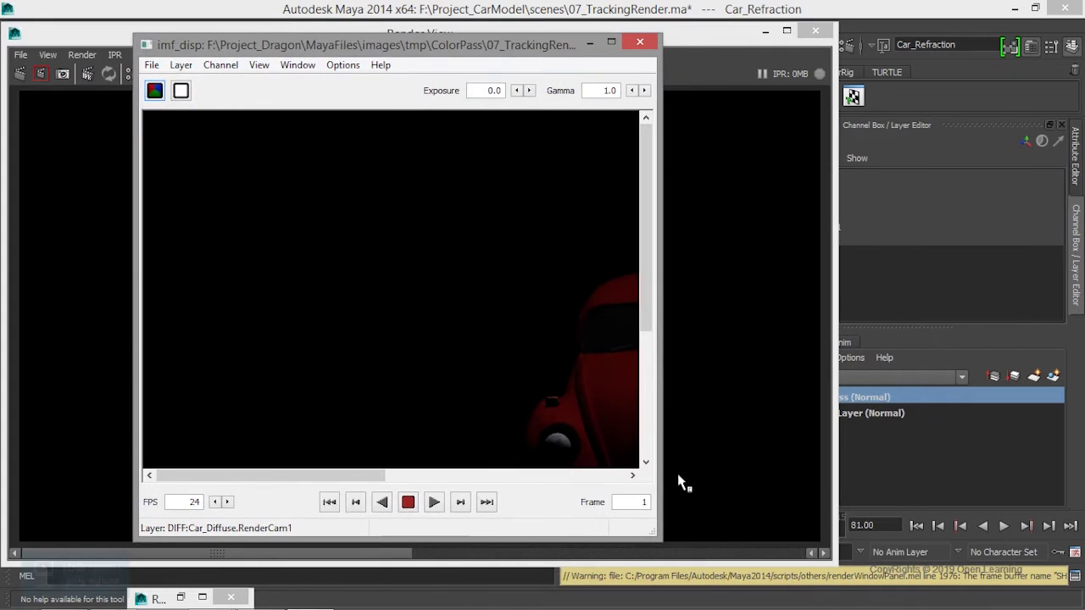
{"action": "left_click_drag", "start_coordinate": [657, 532], "coordinate": [1078, 535]}
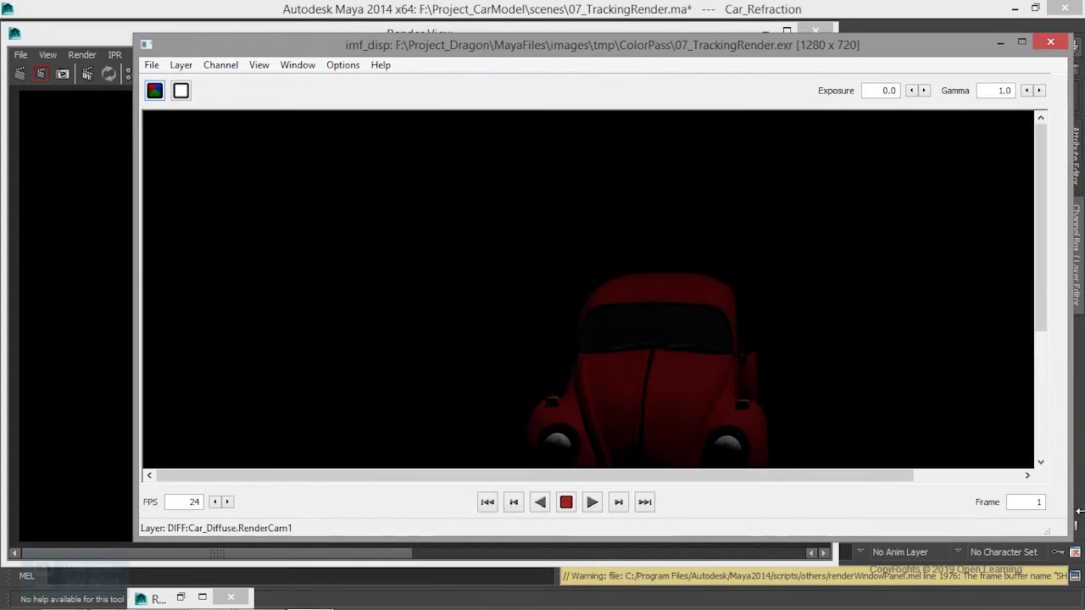
{"action": "left_click_drag", "start_coordinate": [1072, 237], "coordinate": [1076, 286]}
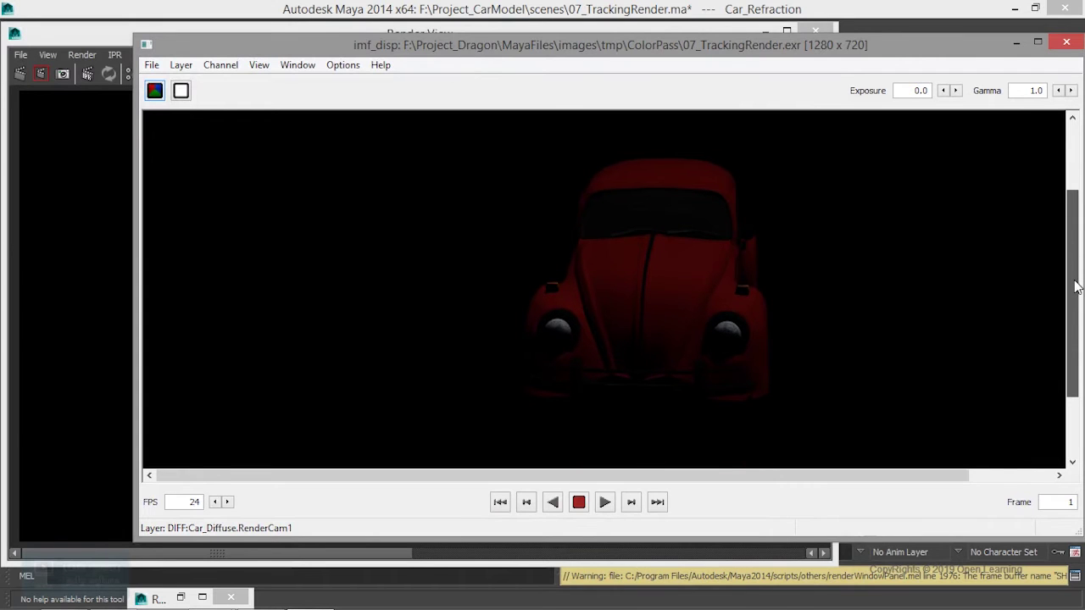
{"action": "left_click_drag", "start_coordinate": [847, 44], "coordinate": [734, 54]}
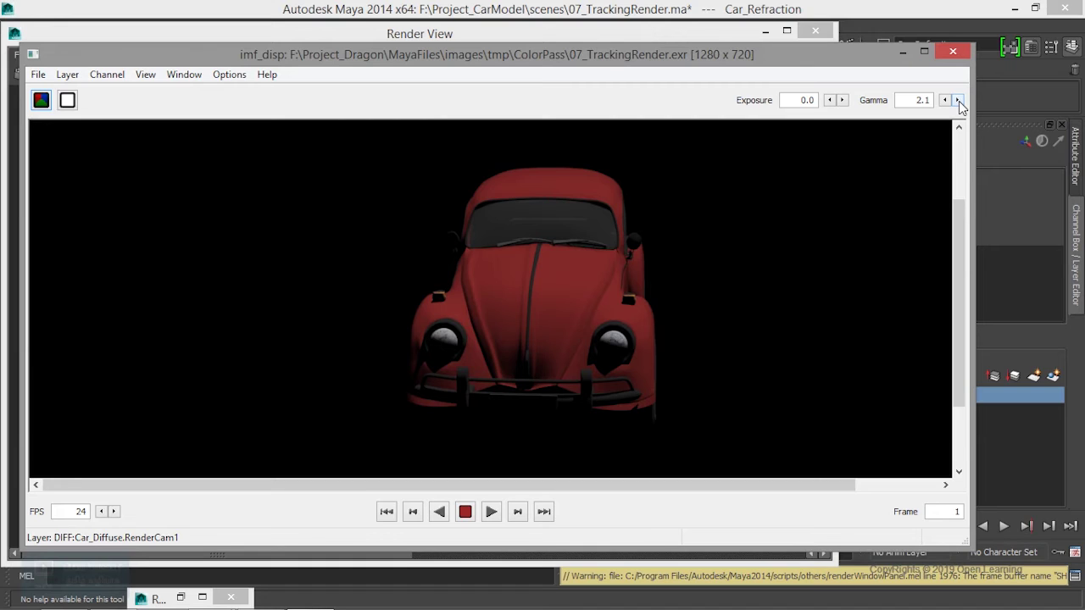
{"action": "left_click", "coordinate": [956, 100]}
{"action": "left_click", "coordinate": [950, 52]}
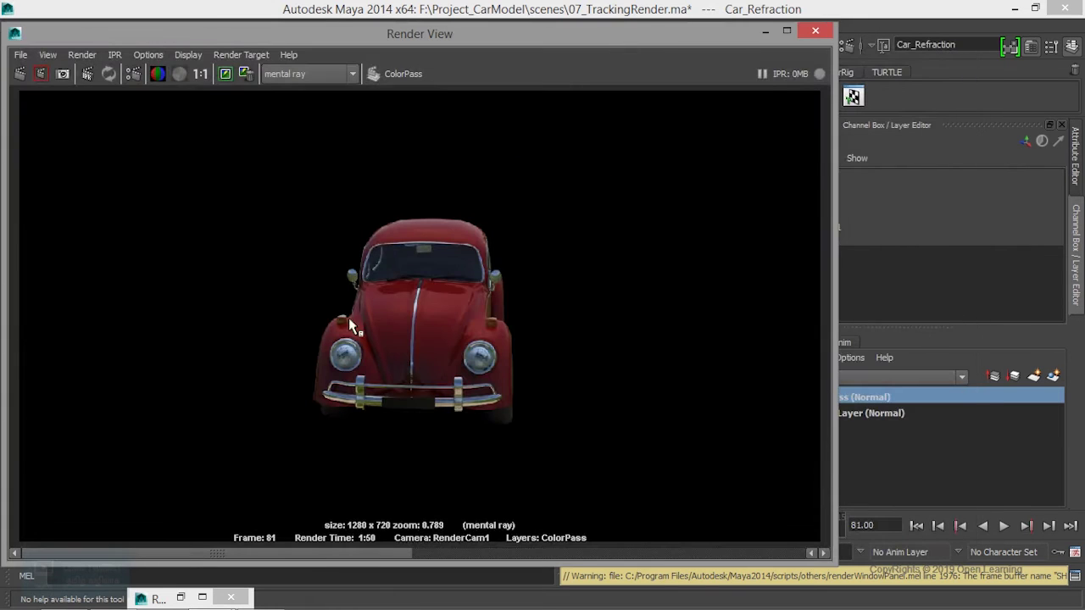
{"action": "left_click", "coordinate": [19, 56]}
{"action": "mouse_move", "coordinate": [65, 156]}
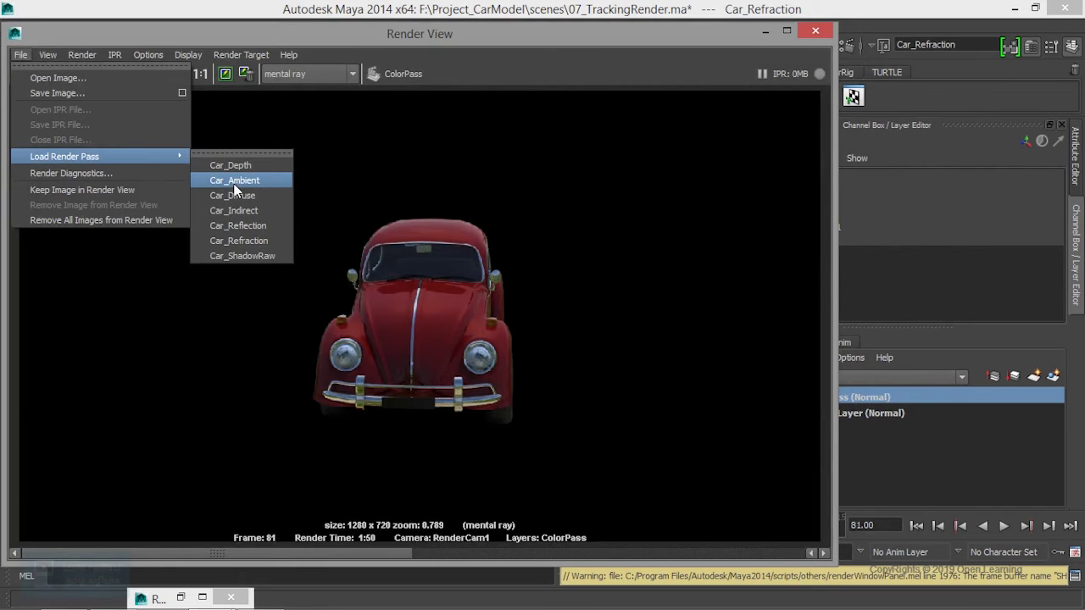
{"action": "left_click", "coordinate": [232, 165]}
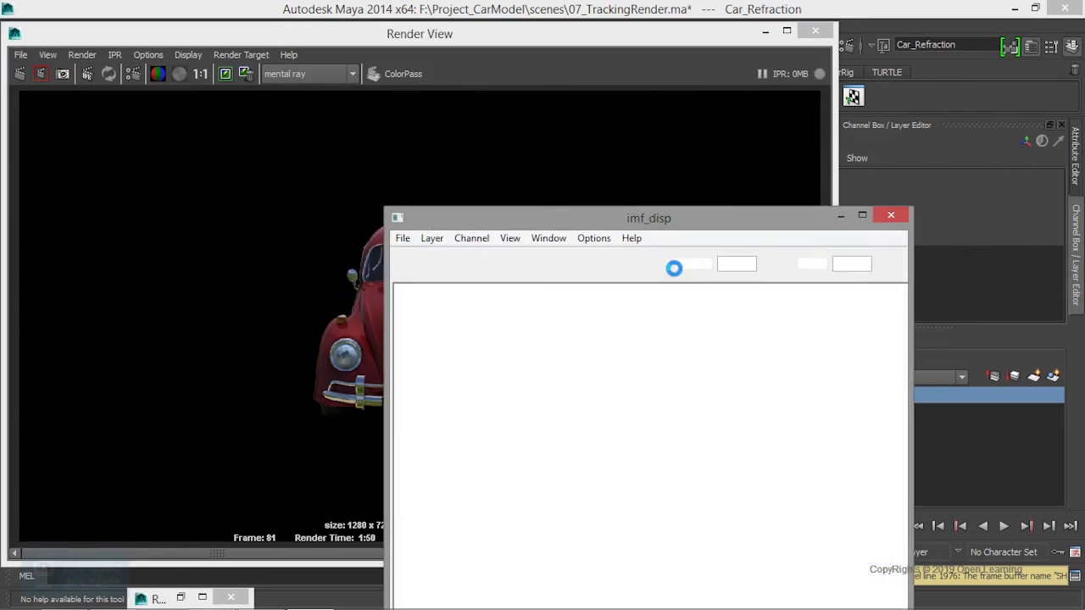
{"action": "left_click_drag", "start_coordinate": [727, 220], "coordinate": [539, 81]}
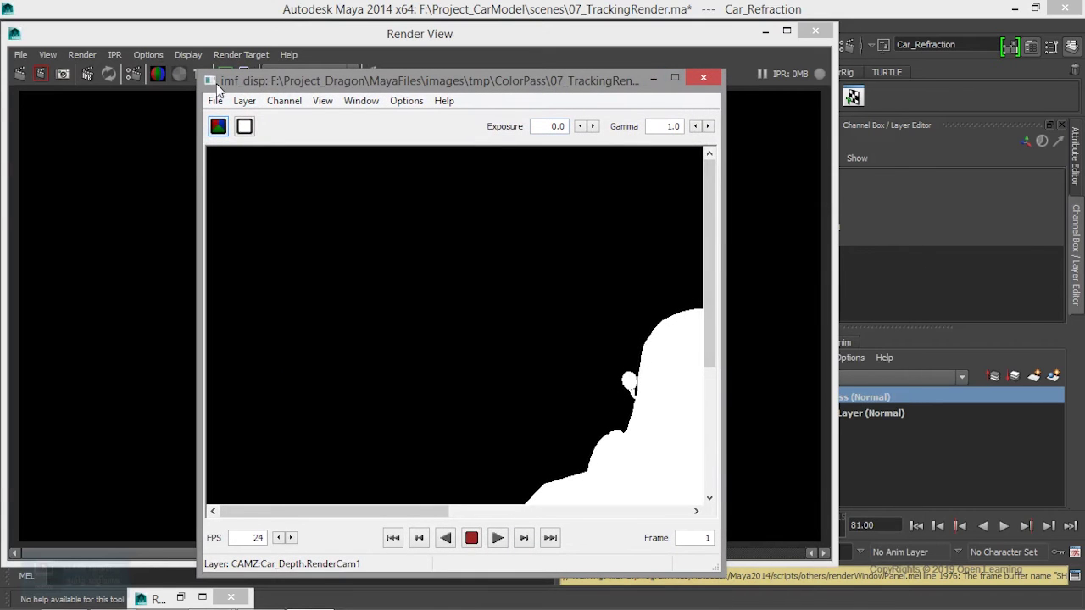
{"action": "left_click_drag", "start_coordinate": [199, 74], "coordinate": [49, 48]}
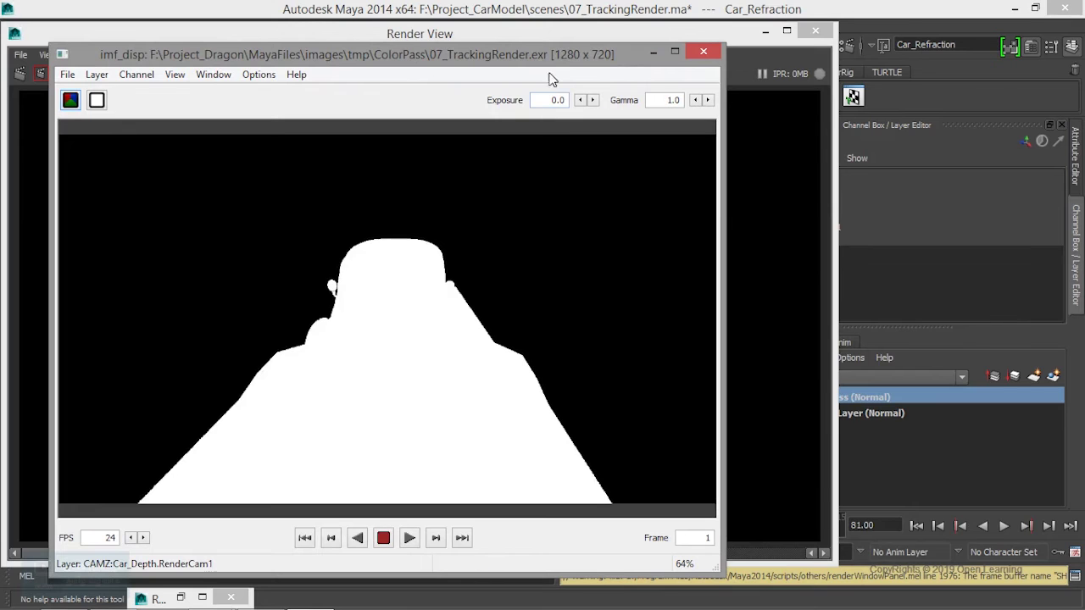
{"action": "left_click_drag", "start_coordinate": [551, 61], "coordinate": [621, 44]}
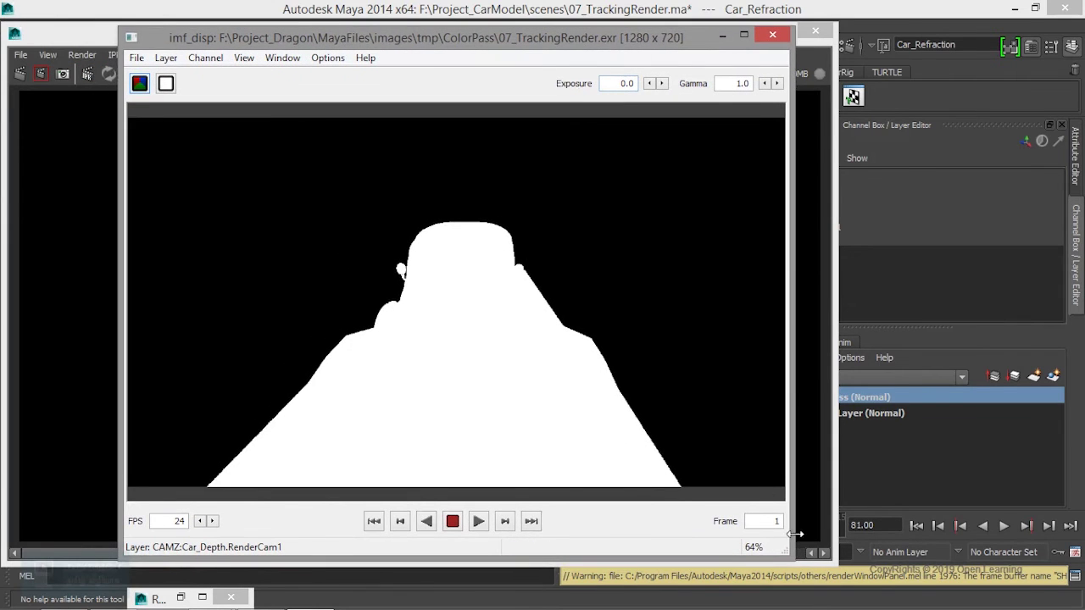
{"action": "left_click_drag", "start_coordinate": [789, 556], "coordinate": [1042, 544]}
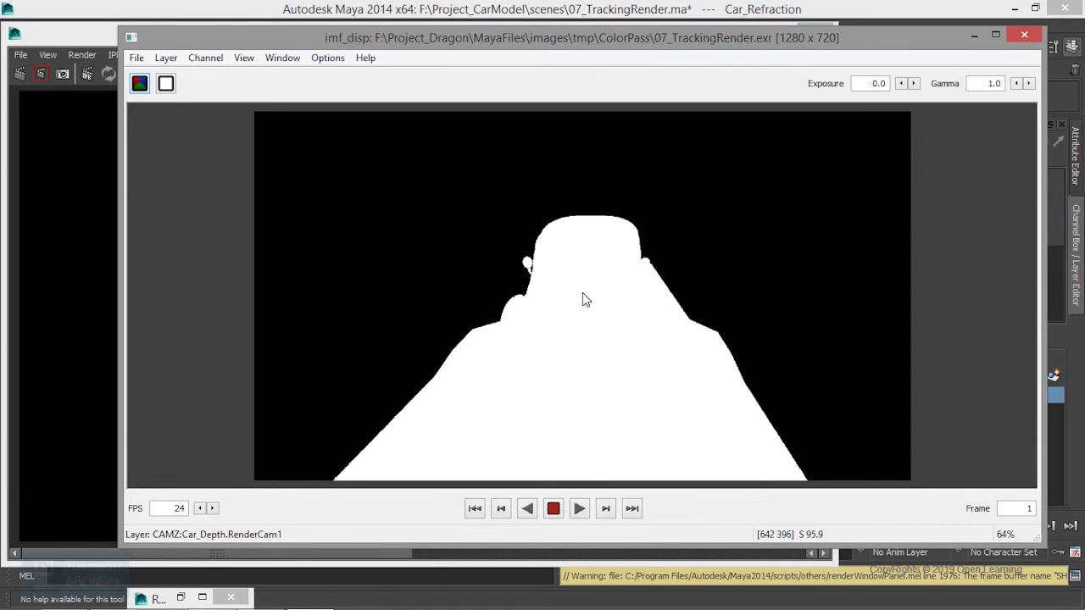
{"action": "left_click", "coordinate": [1025, 33]}
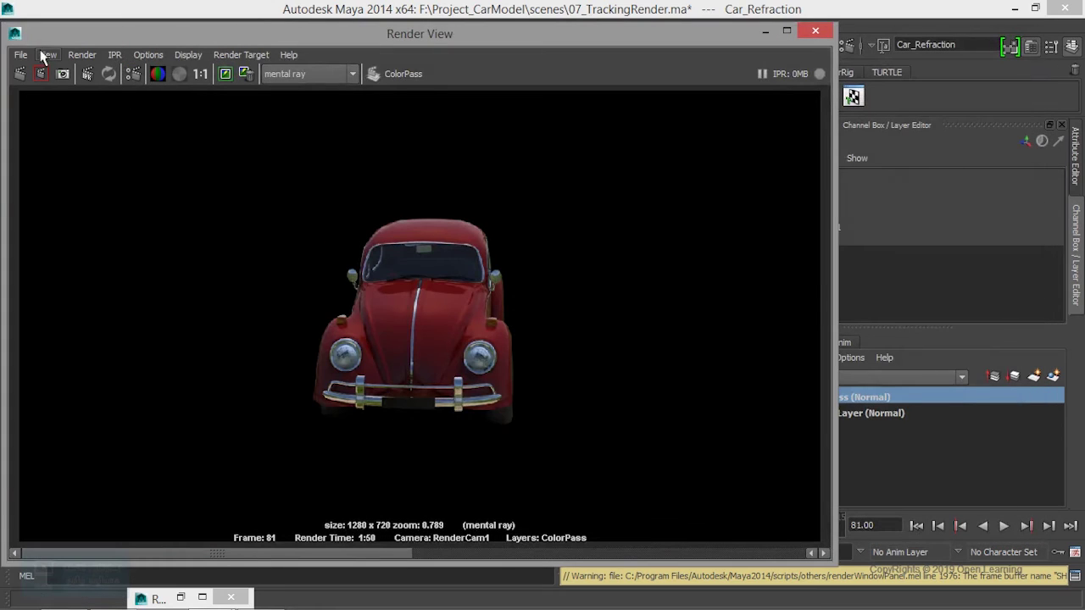
{"action": "left_click", "coordinate": [21, 54]}
{"action": "mouse_move", "coordinate": [65, 156]}
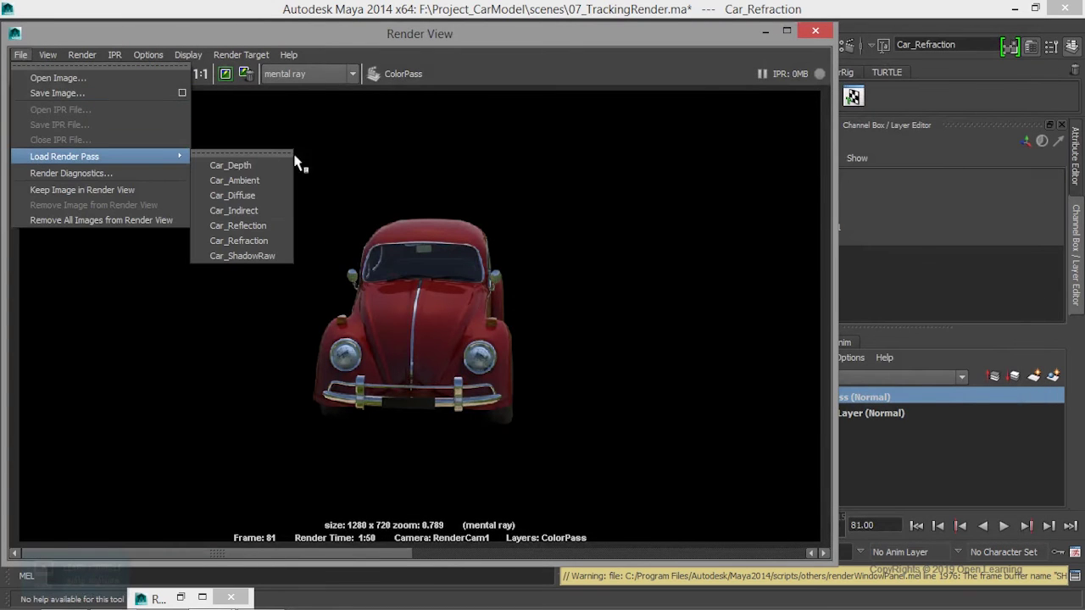
{"action": "left_click", "coordinate": [256, 182]}
{"action": "left_click", "coordinate": [928, 40]}
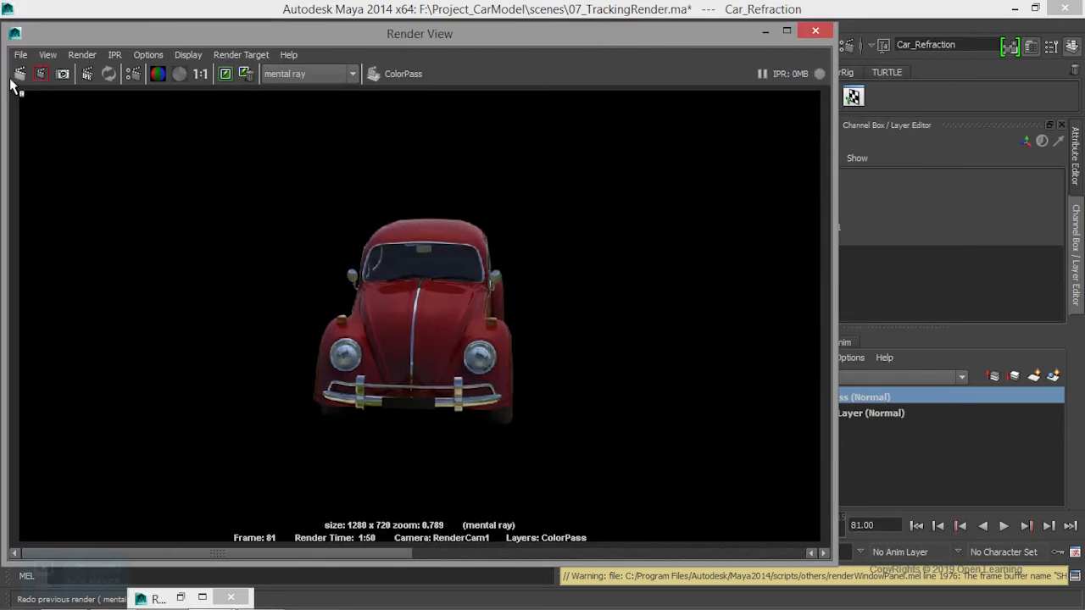
{"action": "left_click", "coordinate": [20, 54]}
{"action": "mouse_move", "coordinate": [64, 156]}
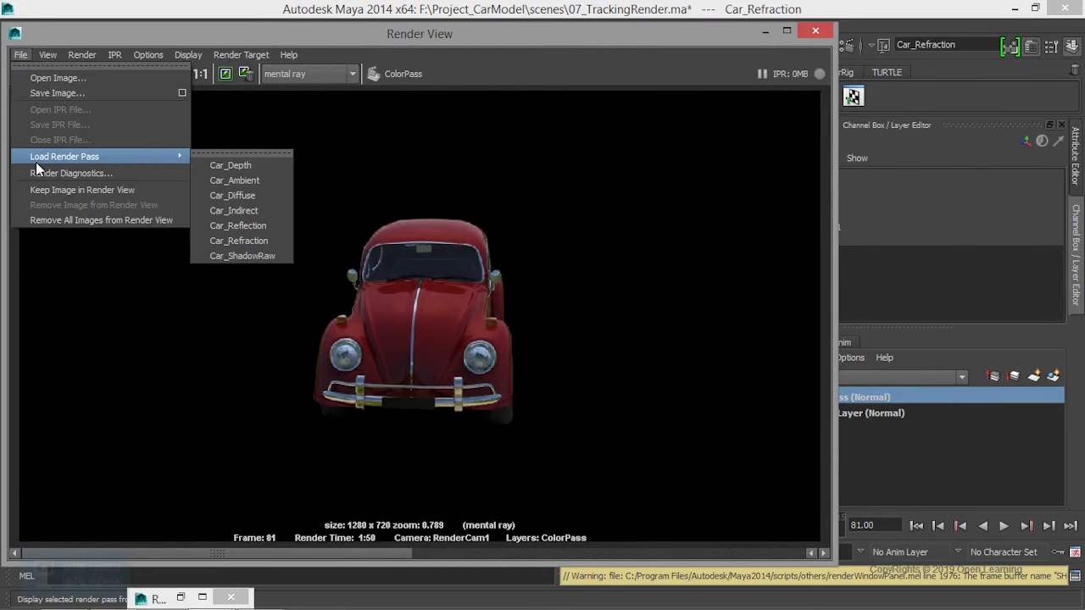
{"action": "left_click", "coordinate": [227, 211]}
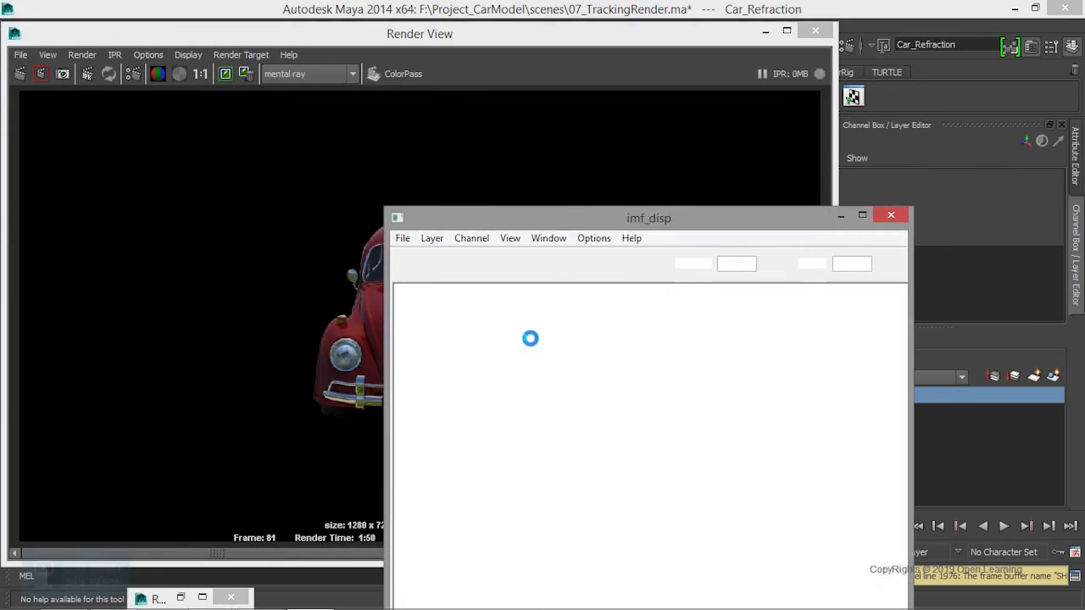
{"action": "left_click_drag", "start_coordinate": [378, 202], "coordinate": [127, 99]}
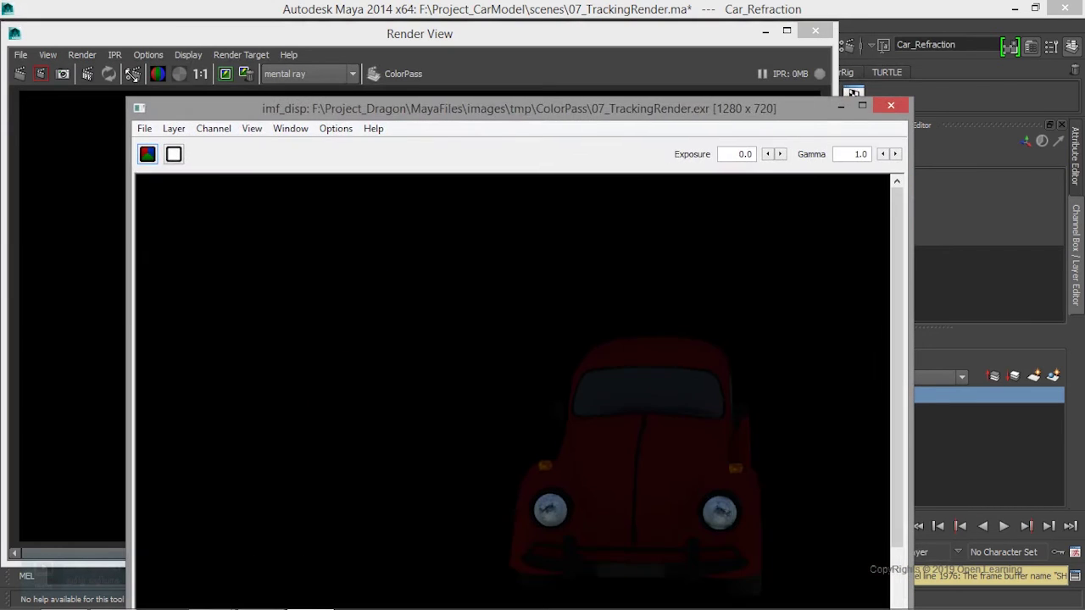
{"action": "left_click_drag", "start_coordinate": [575, 113], "coordinate": [581, 41]}
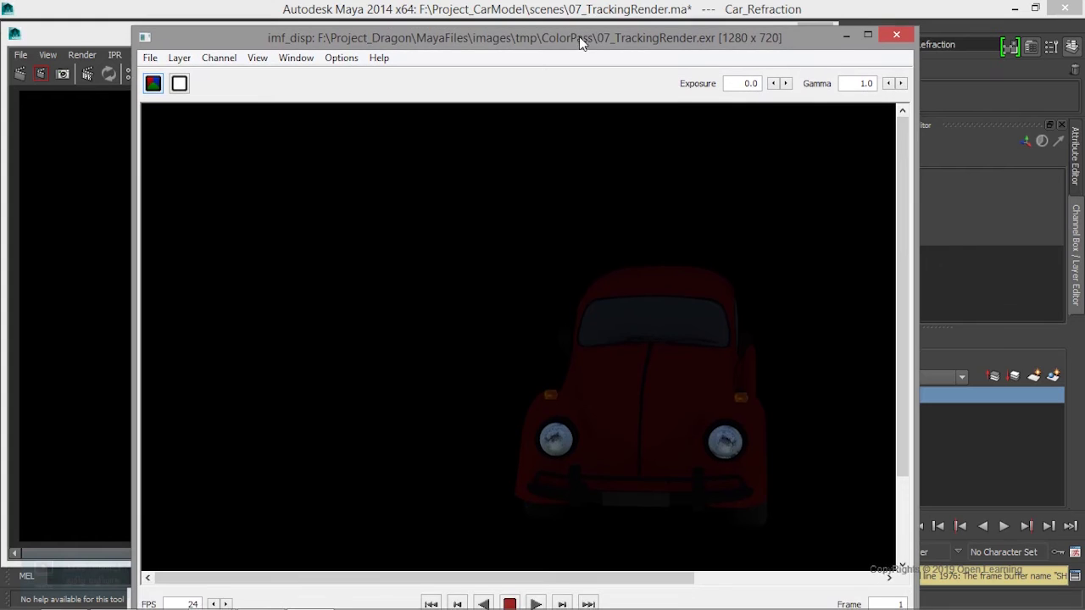
{"action": "left_click", "coordinate": [901, 84]}
{"action": "left_click", "coordinate": [901, 83]}
{"action": "left_click", "coordinate": [900, 83]}
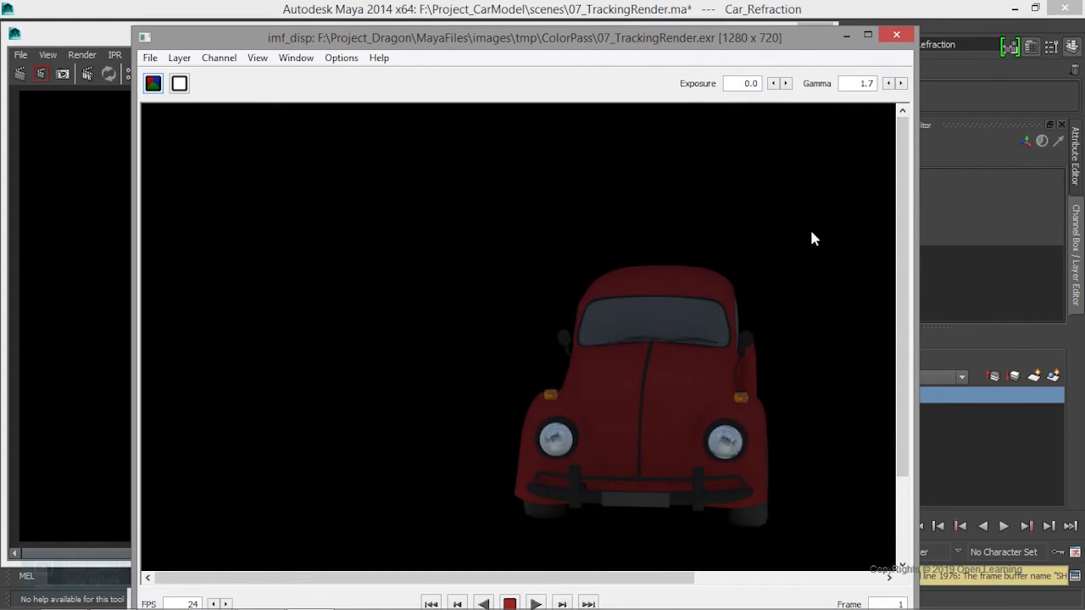
{"action": "left_click", "coordinate": [901, 39]}
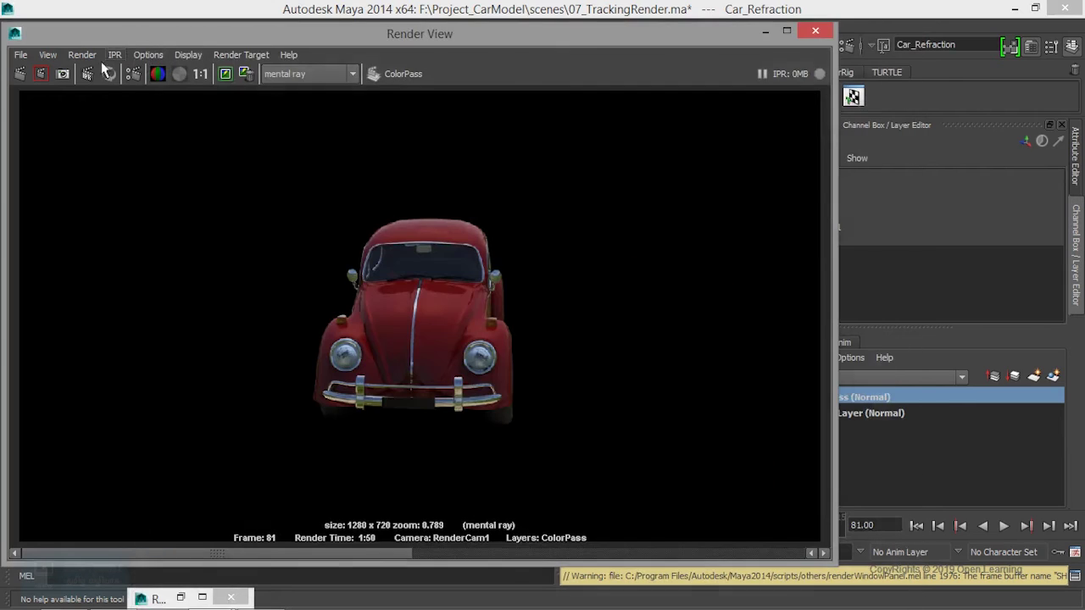
Load the Car_Reflection pass in imf_disp and enlarge the viewer to show the car
{"action": "left_click", "coordinate": [15, 56]}
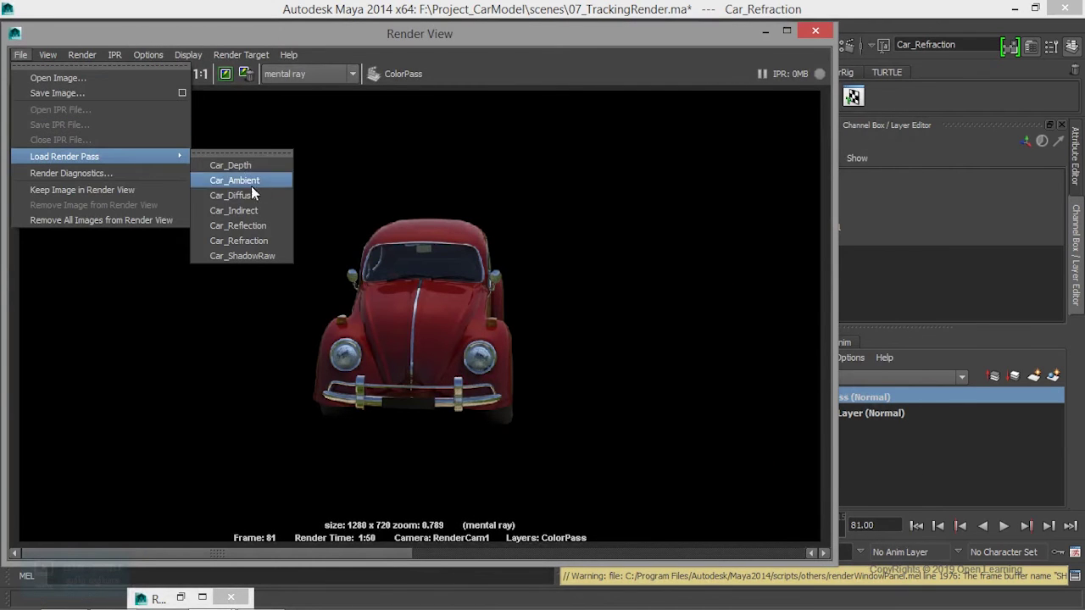
{"action": "left_click", "coordinate": [238, 225]}
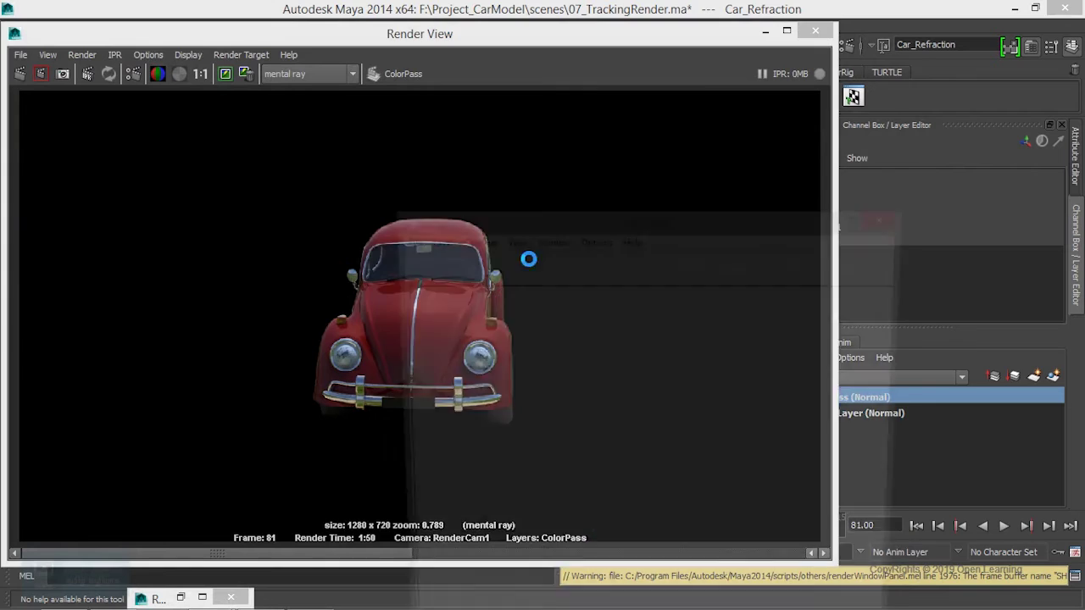
{"action": "left_click_drag", "start_coordinate": [506, 224], "coordinate": [395, 78]}
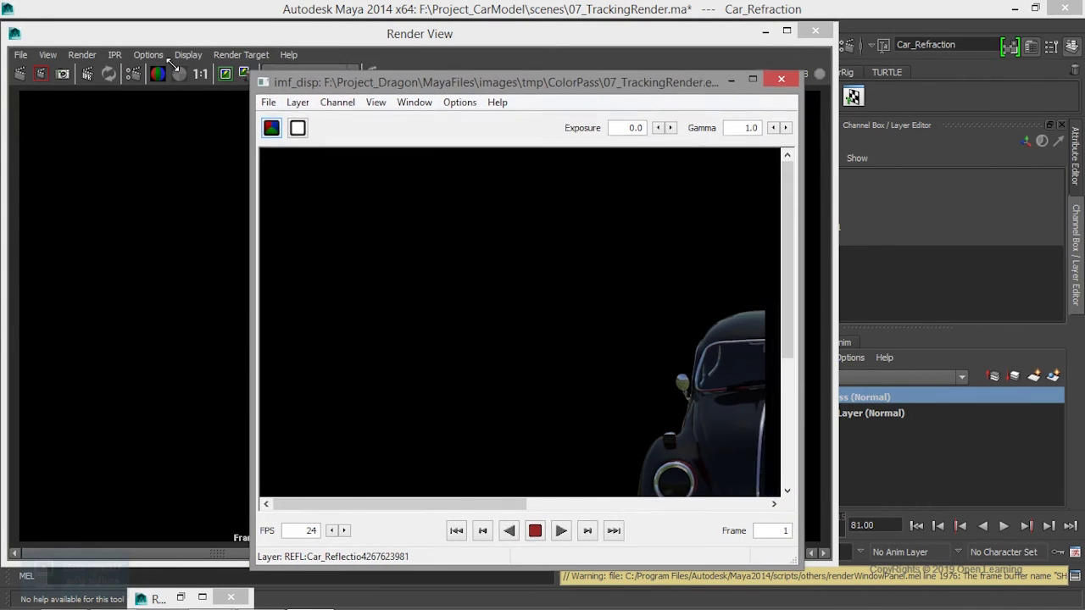
{"action": "left_click_drag", "start_coordinate": [278, 61], "coordinate": [78, 38]}
{"action": "left_click_drag", "start_coordinate": [321, 507], "coordinate": [447, 507]}
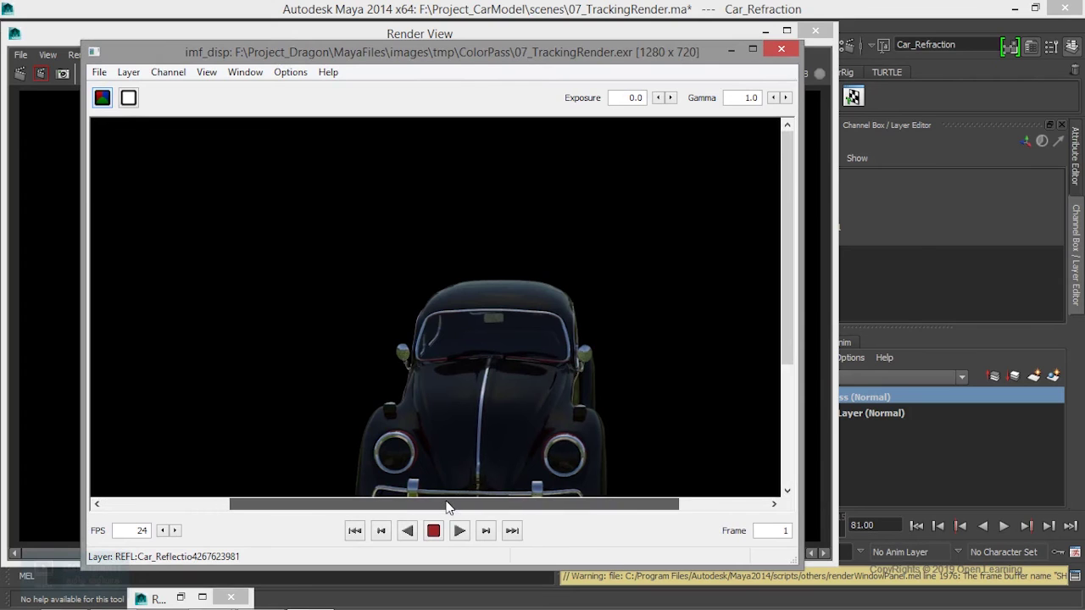
{"action": "mouse_move", "coordinate": [787, 239]}
{"action": "left_mouse_down"}
{"action": "mouse_move", "coordinate": [793, 307]}
{"action": "mouse_move", "coordinate": [788, 275]}
{"action": "left_mouse_up"}
Raise the Car_Reflection gamma to 2.2, then close the viewer
{"action": "left_click", "coordinate": [785, 97]}
{"action": "left_click", "coordinate": [786, 97]}
{"action": "left_click", "coordinate": [786, 98]}
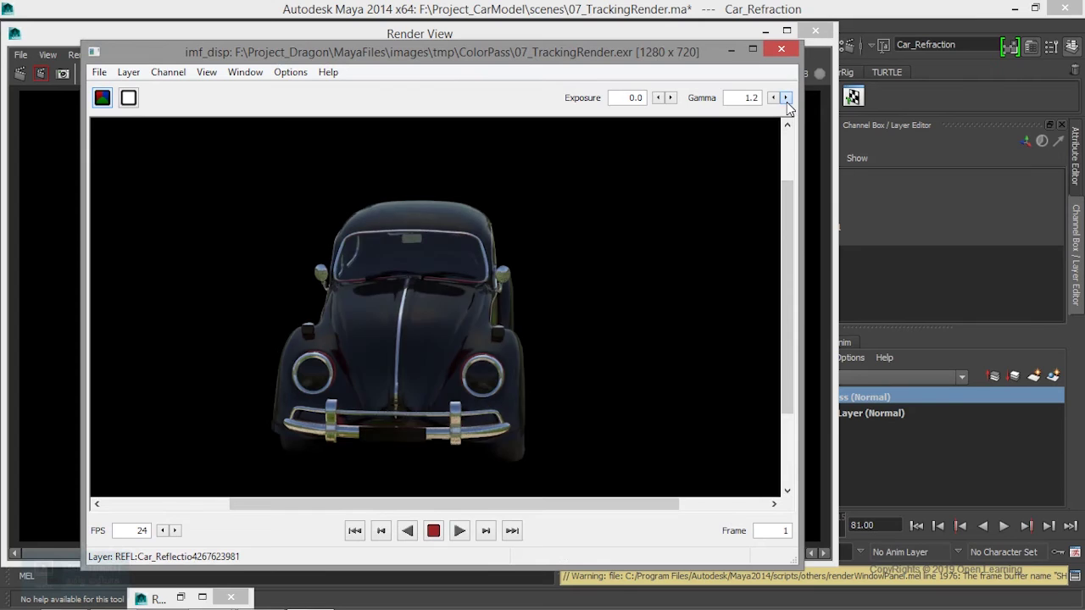
{"action": "left_click", "coordinate": [786, 97]}
{"action": "left_click", "coordinate": [786, 97]}
{"action": "left_click", "coordinate": [786, 97]}
{"action": "left_click", "coordinate": [786, 97]}
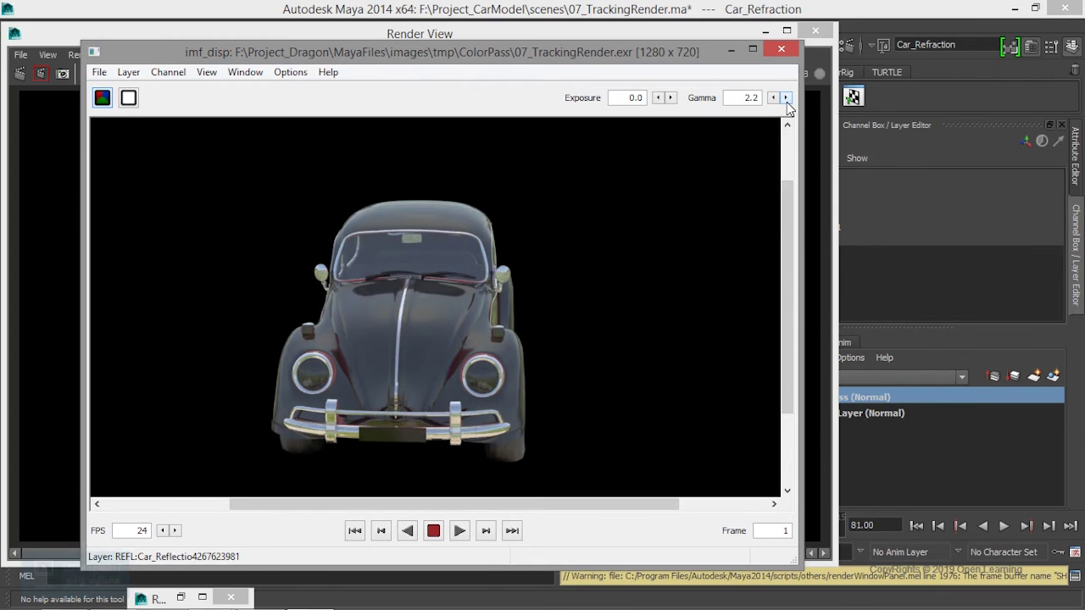
{"action": "left_click", "coordinate": [780, 51]}
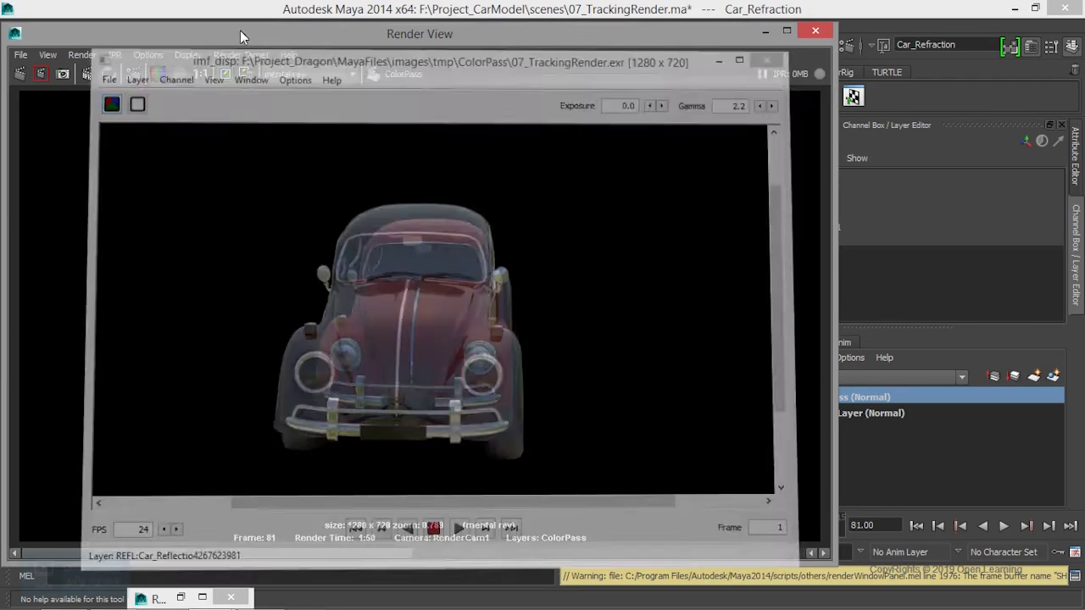
Load the Car_Refraction pass in imf_disp, see it is entirely black, and close the viewer
{"action": "left_click", "coordinate": [19, 56]}
{"action": "mouse_move", "coordinate": [65, 157]}
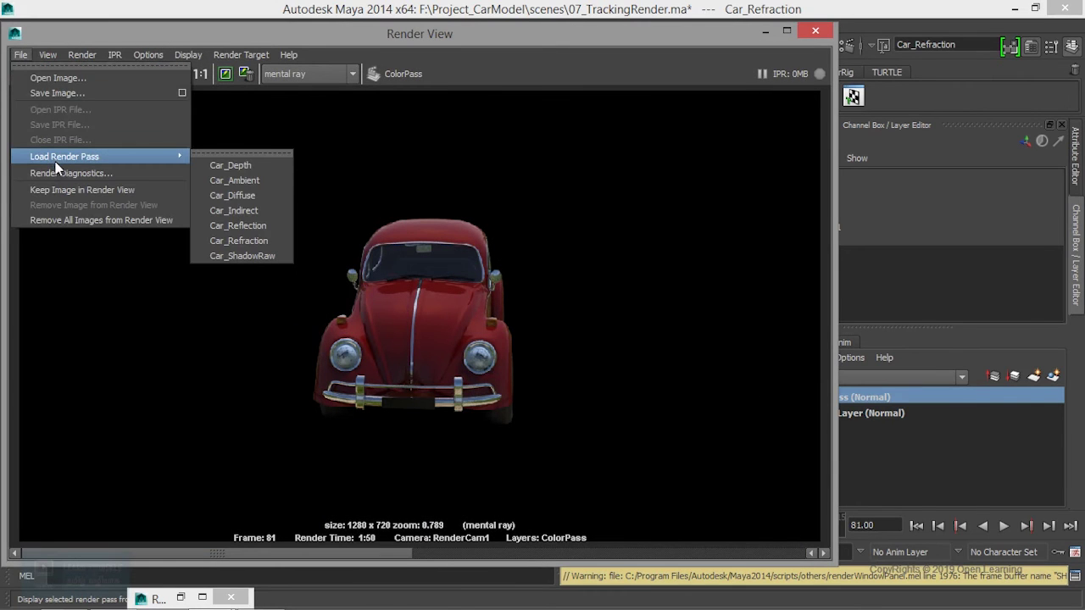
{"action": "left_click", "coordinate": [223, 241]}
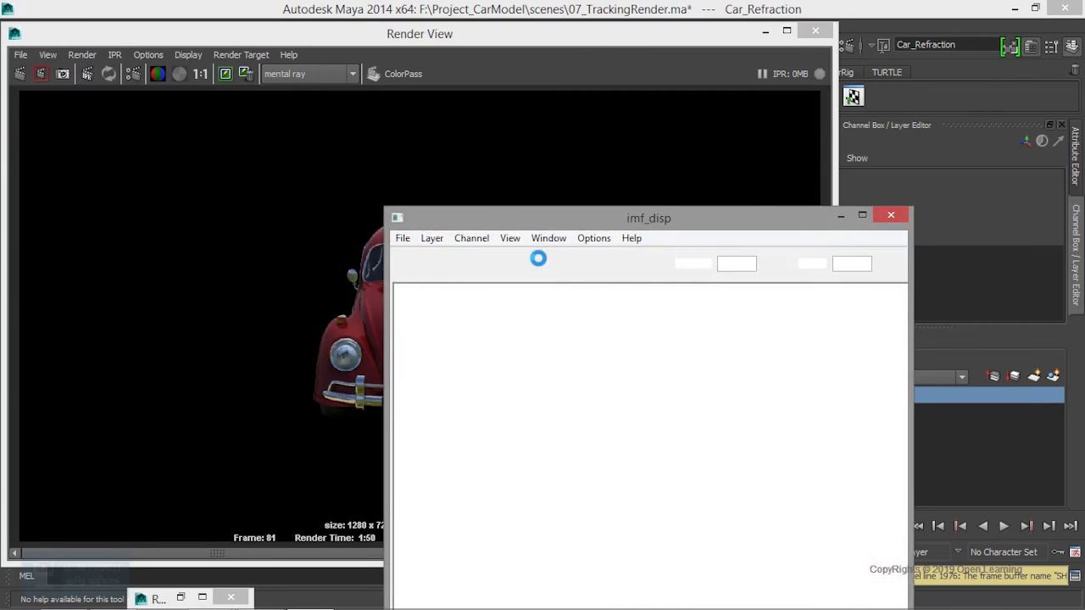
{"action": "left_click_drag", "start_coordinate": [517, 217], "coordinate": [404, 74]}
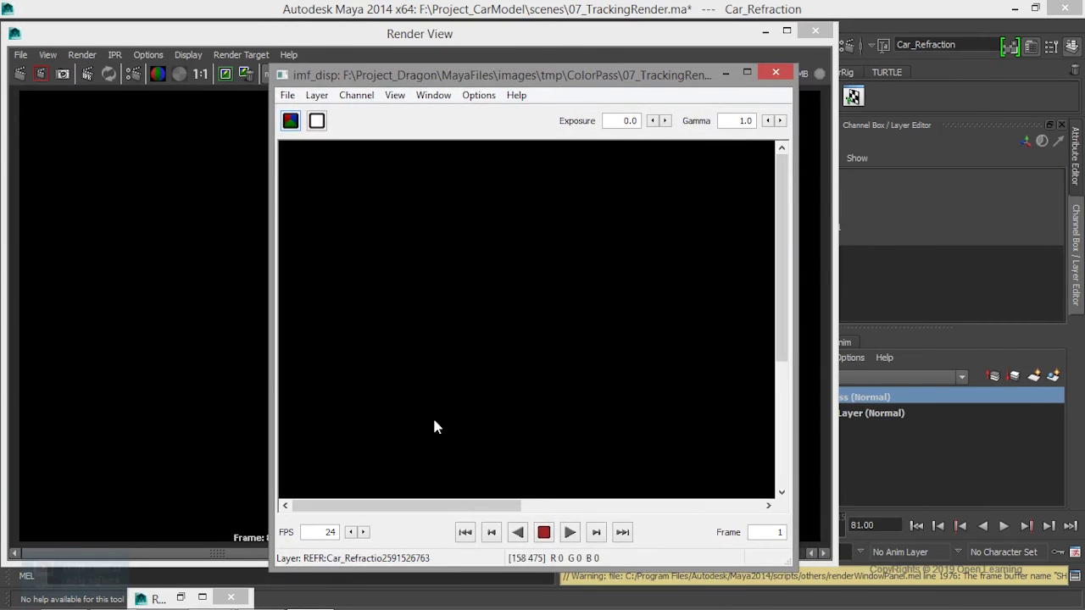
{"action": "left_click_drag", "start_coordinate": [409, 509], "coordinate": [490, 512]}
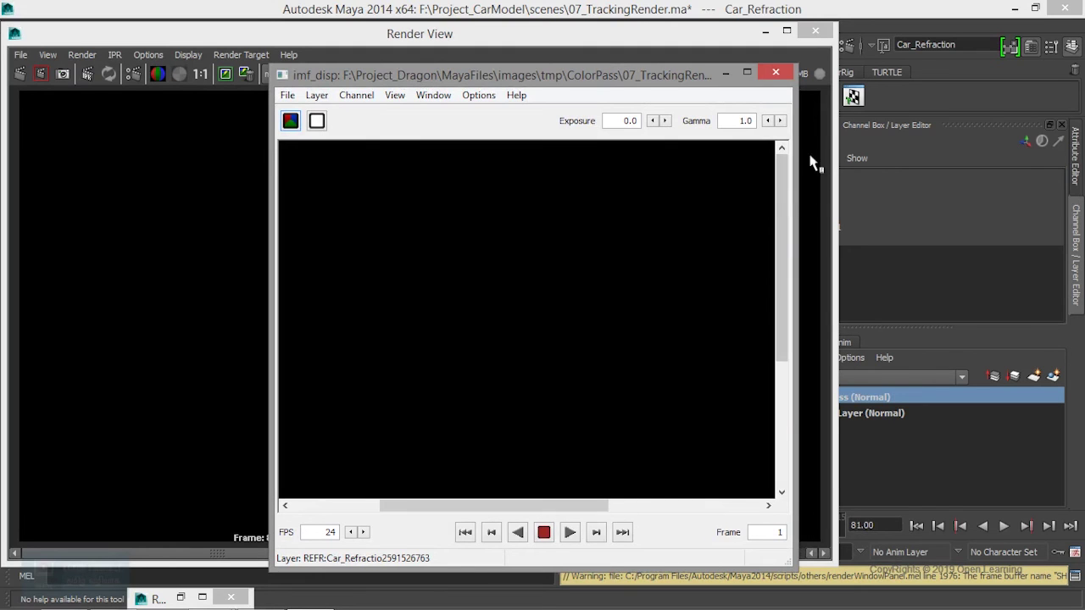
{"action": "left_click", "coordinate": [777, 72]}
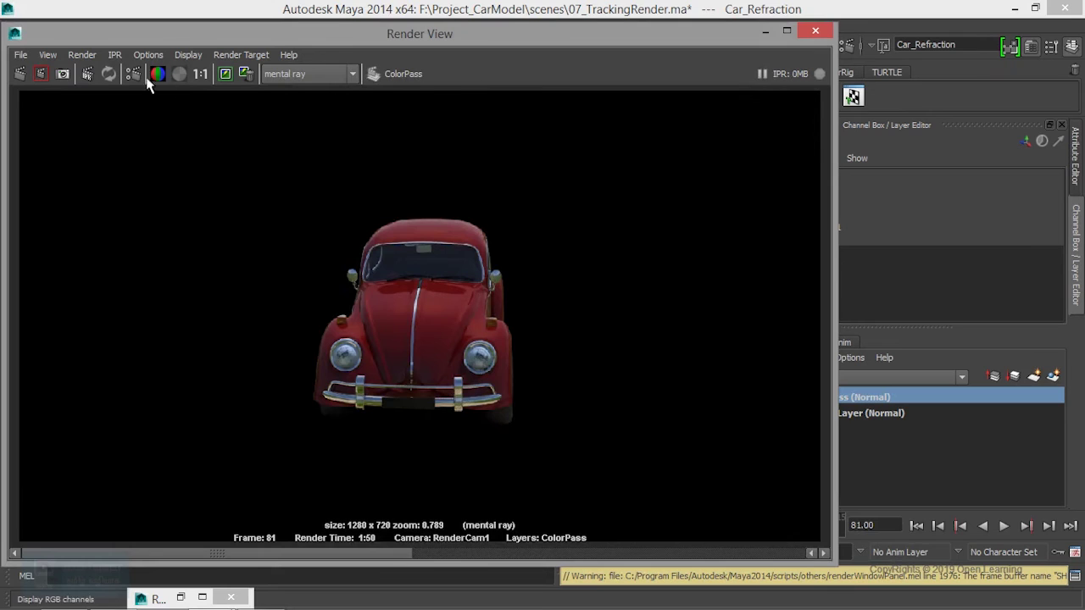
Load the Car_ShadowRaw pass into imf_disp and bring the whole viewer window on screen
{"action": "left_click", "coordinate": [21, 55]}
{"action": "mouse_move", "coordinate": [64, 157]}
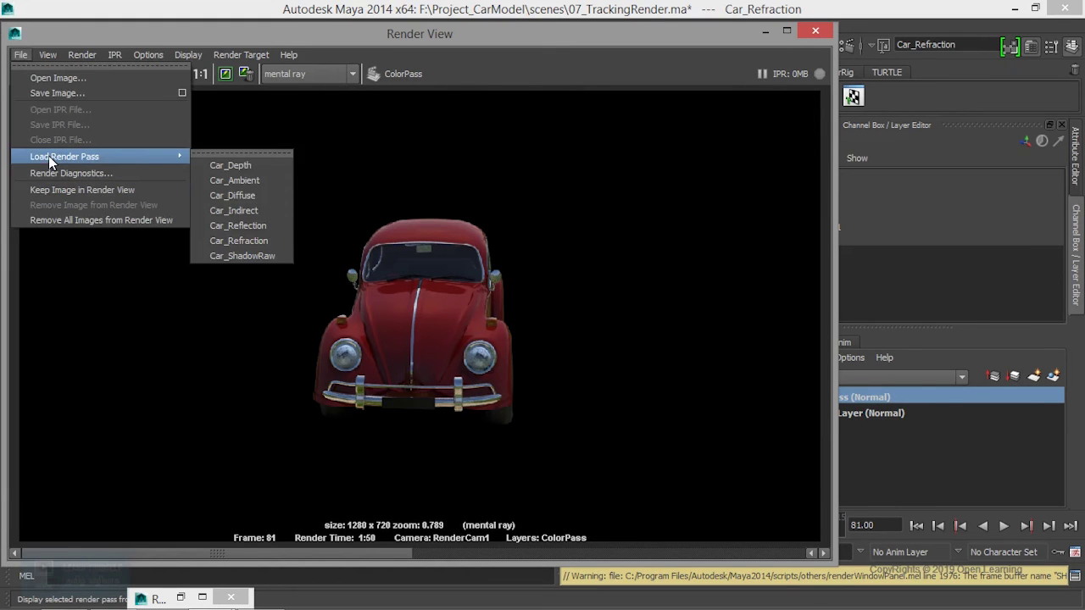
{"action": "left_click", "coordinate": [243, 256]}
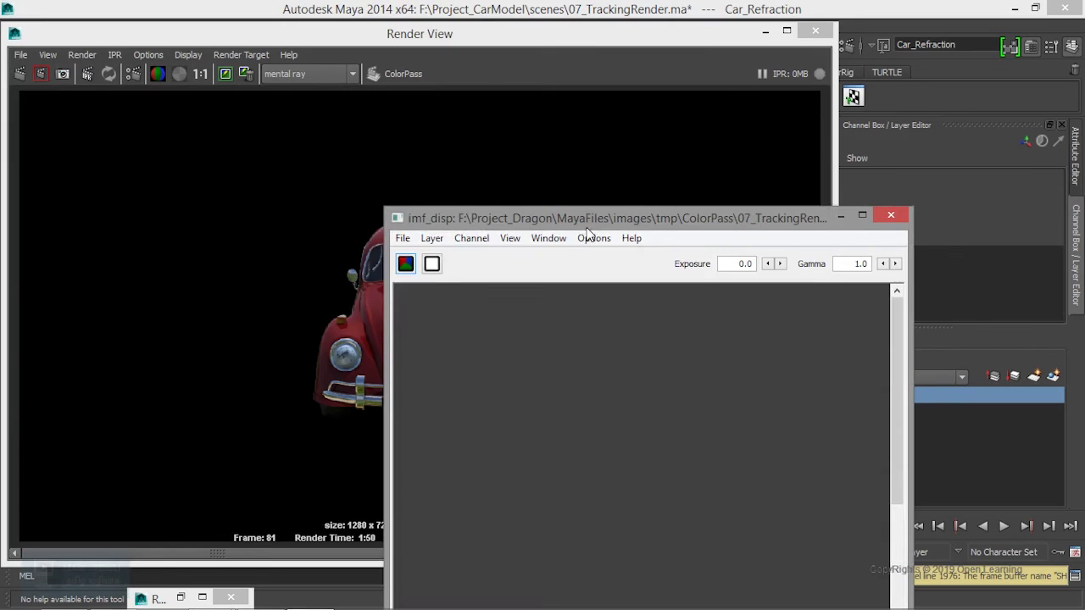
{"action": "left_click_drag", "start_coordinate": [595, 221], "coordinate": [460, 75]}
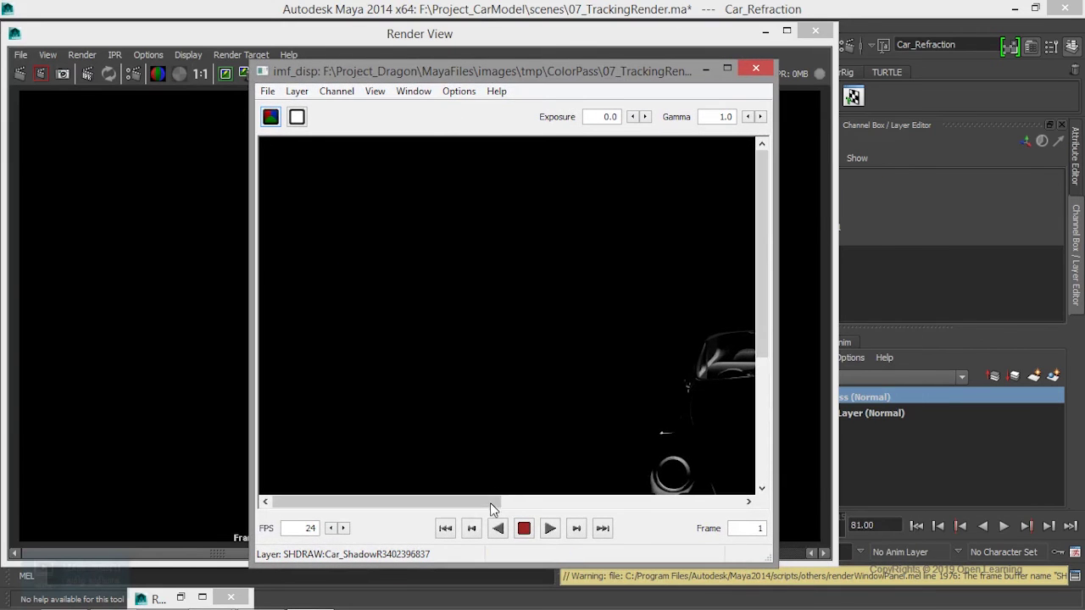
{"action": "left_click_drag", "start_coordinate": [449, 506], "coordinate": [584, 506]}
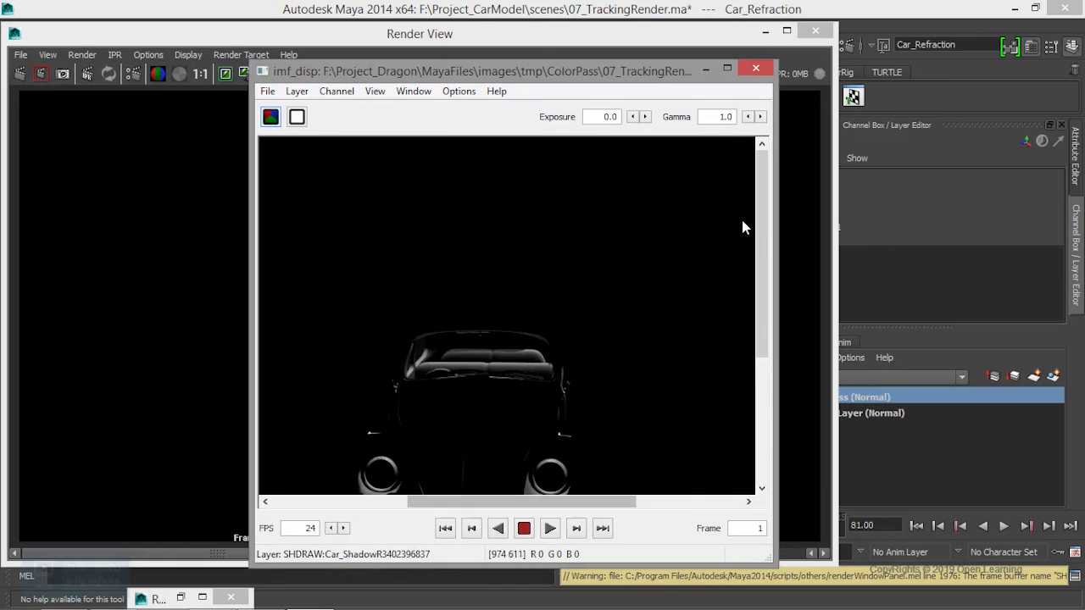
{"action": "mouse_move", "coordinate": [767, 204]}
{"action": "left_mouse_down"}
{"action": "mouse_move", "coordinate": [757, 365]}
{"action": "mouse_move", "coordinate": [759, 280]}
{"action": "left_mouse_up"}
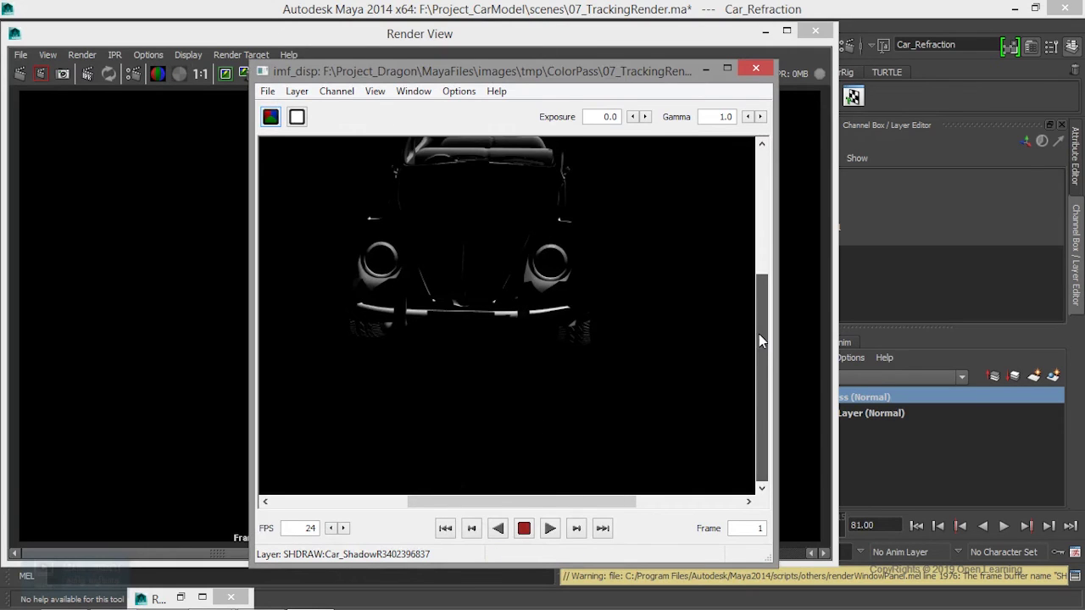
Confirm Car_ShadowRaw has no alpha, return to RGB, and raise gamma to 1.4
{"action": "left_click", "coordinate": [297, 117]}
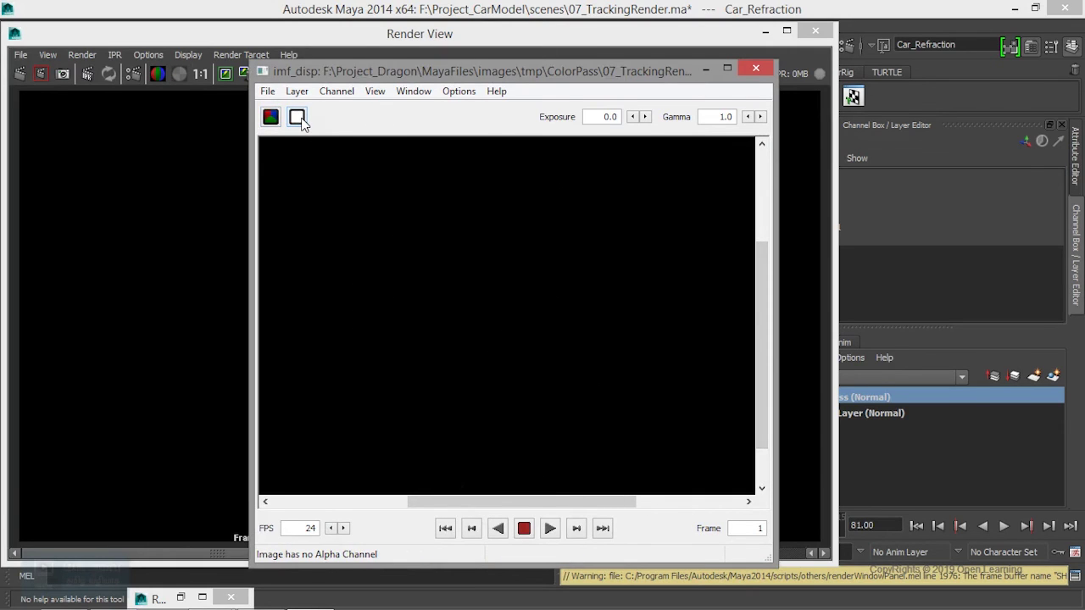
{"action": "left_click", "coordinate": [270, 117]}
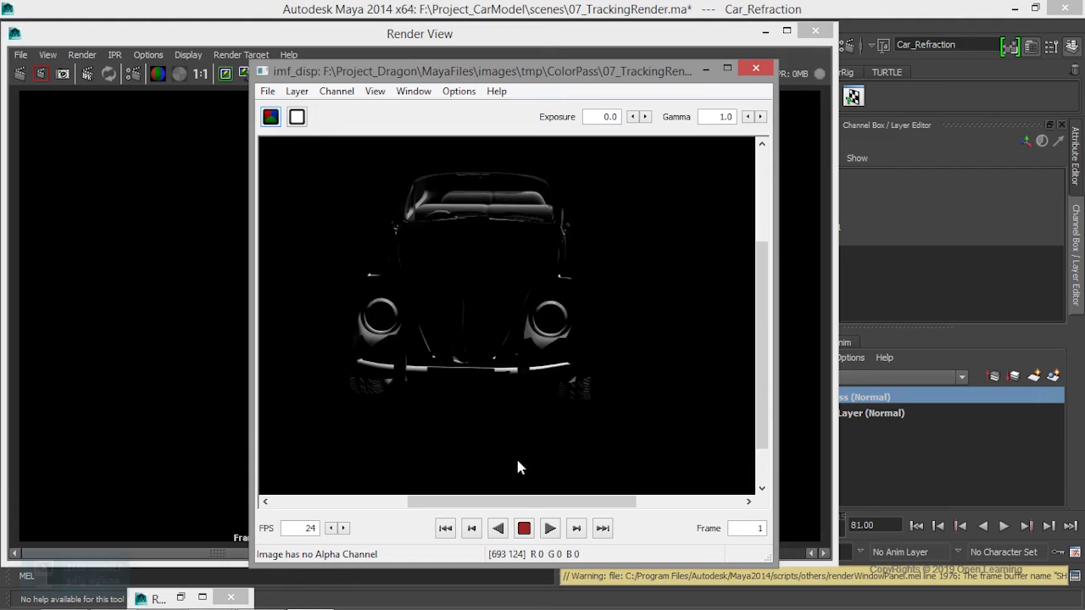
{"action": "left_click_drag", "start_coordinate": [500, 501], "coordinate": [452, 501]}
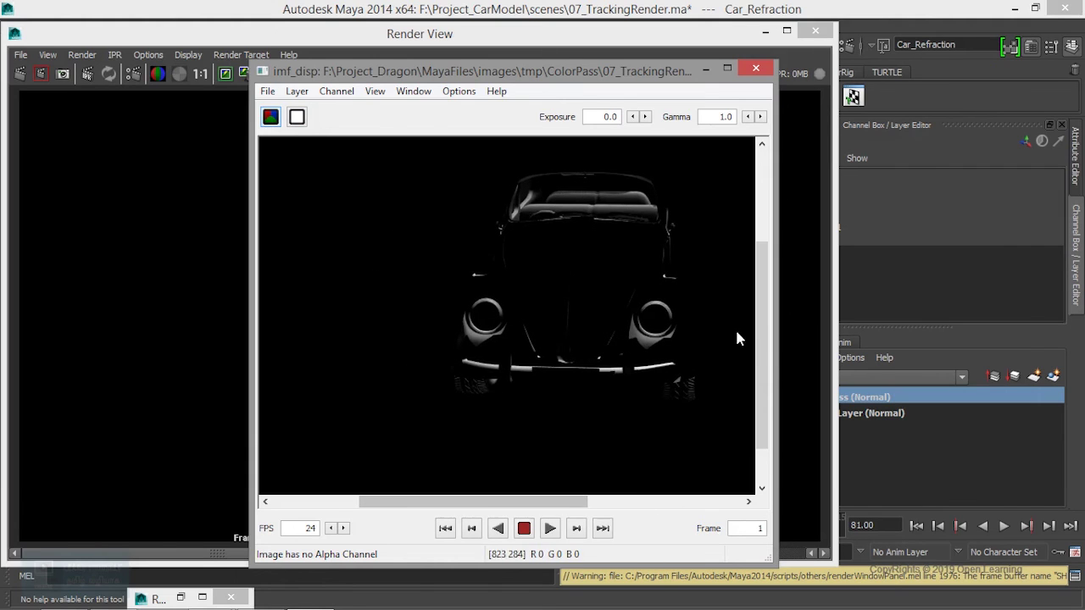
{"action": "left_click_drag", "start_coordinate": [763, 335], "coordinate": [758, 297]}
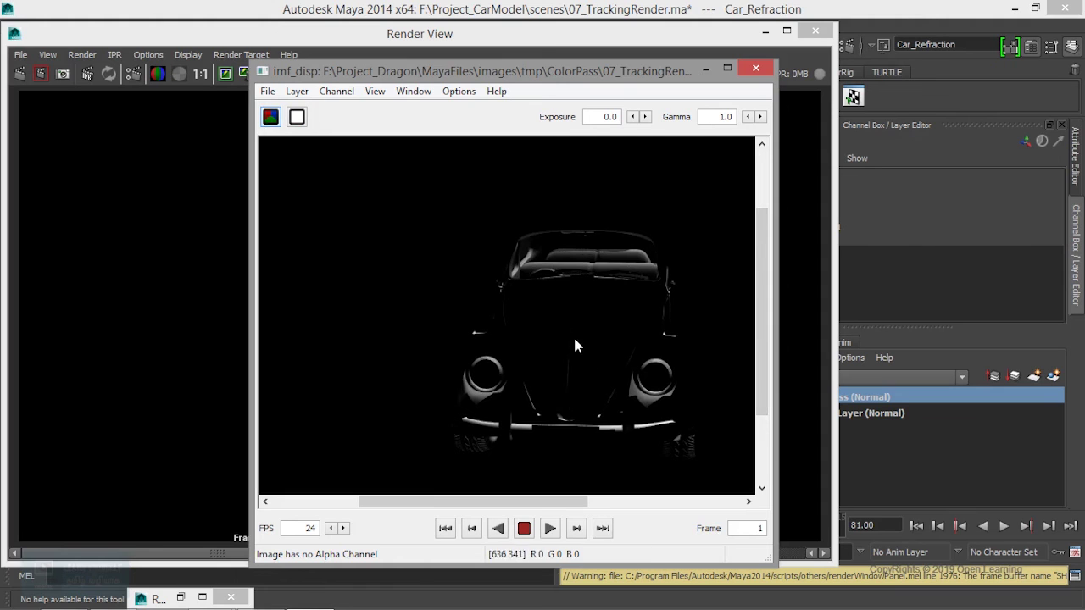
{"action": "left_click", "coordinate": [760, 117]}
{"action": "left_click", "coordinate": [759, 117]}
{"action": "left_click", "coordinate": [760, 117]}
{"action": "left_click", "coordinate": [759, 117]}
{"action": "left_click", "coordinate": [759, 117]}
{"action": "left_click", "coordinate": [759, 117]}
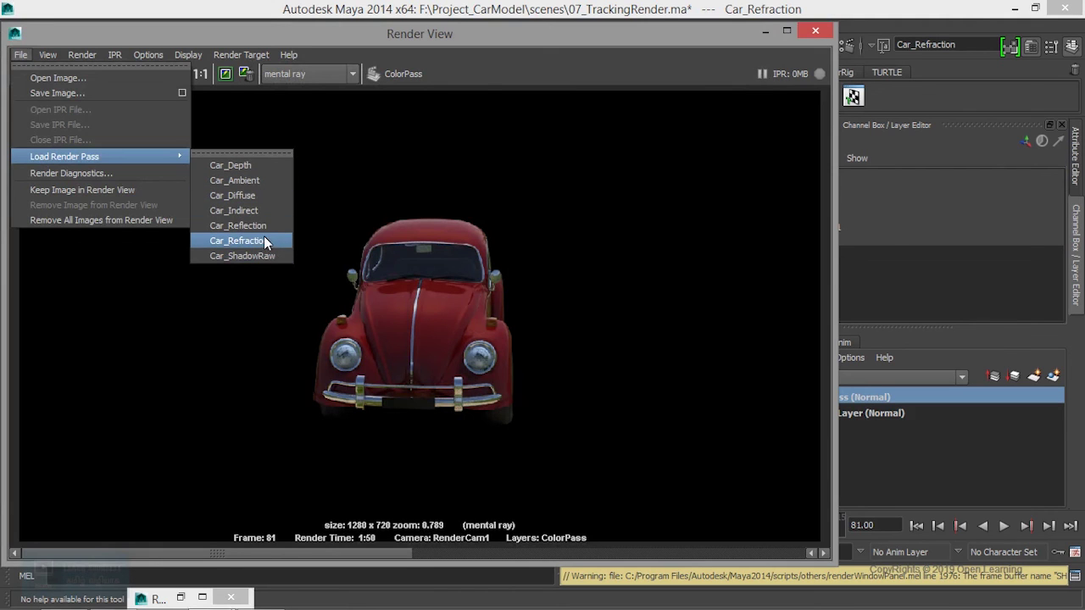
Disassociate Car_Ambient and Car_Refraction from the ColorPass layer in Render Settings Passes
{"action": "left_click", "coordinate": [471, 82]}
{"action": "left_click", "coordinate": [133, 77]}
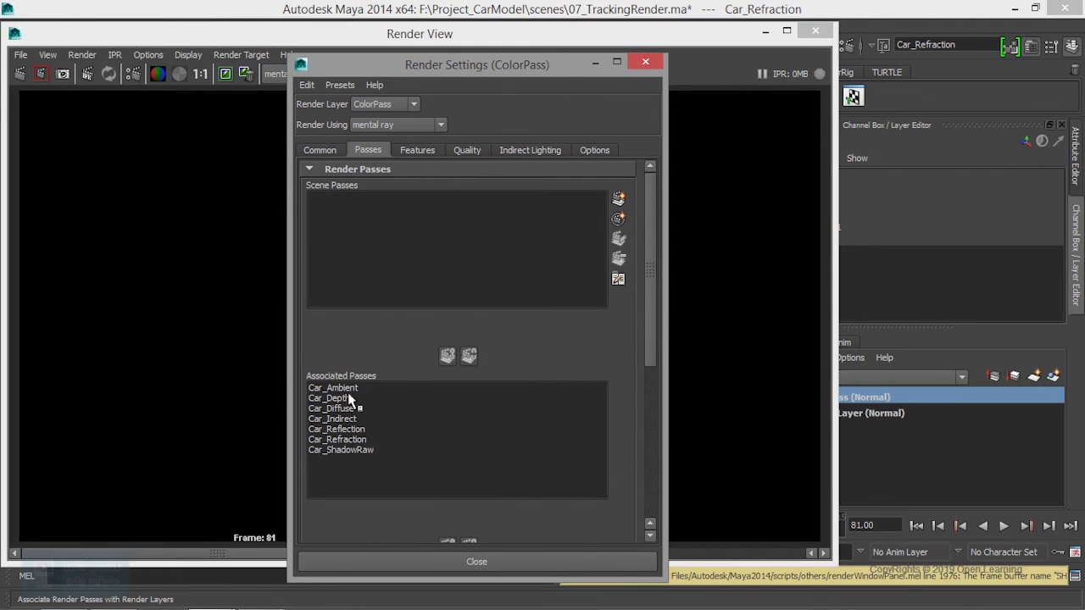
{"action": "left_click", "coordinate": [349, 390]}
{"action": "left_click", "coordinate": [468, 356]}
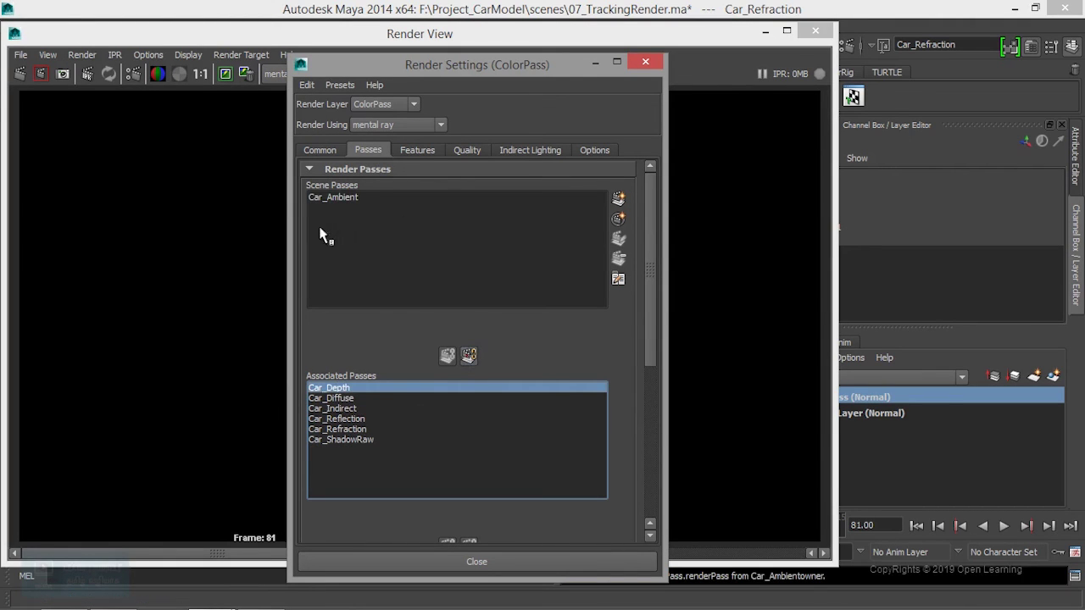
{"action": "left_click", "coordinate": [358, 429]}
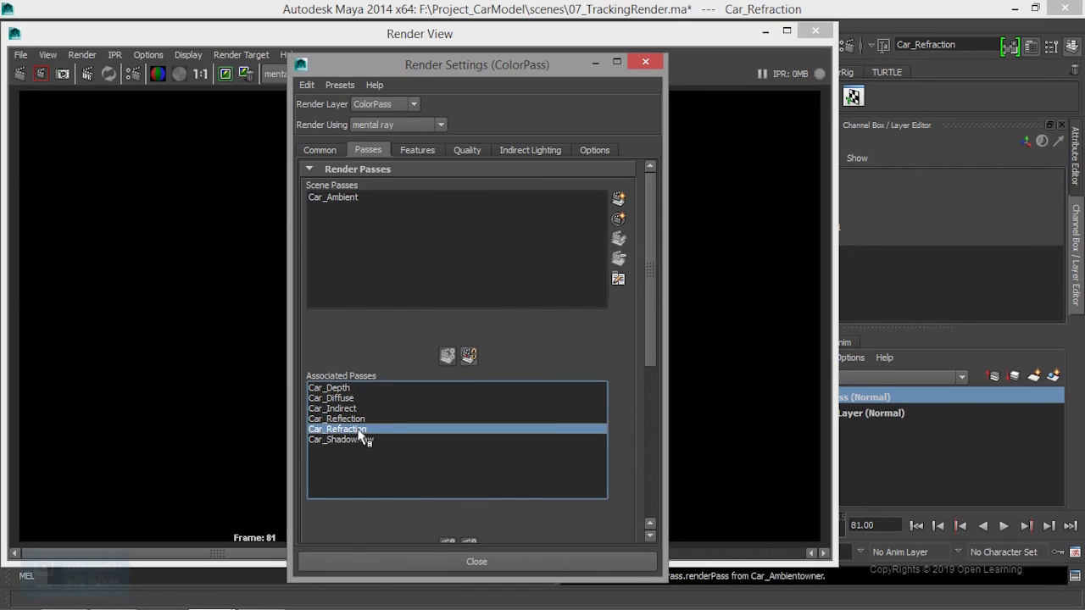
{"action": "left_click", "coordinate": [469, 356]}
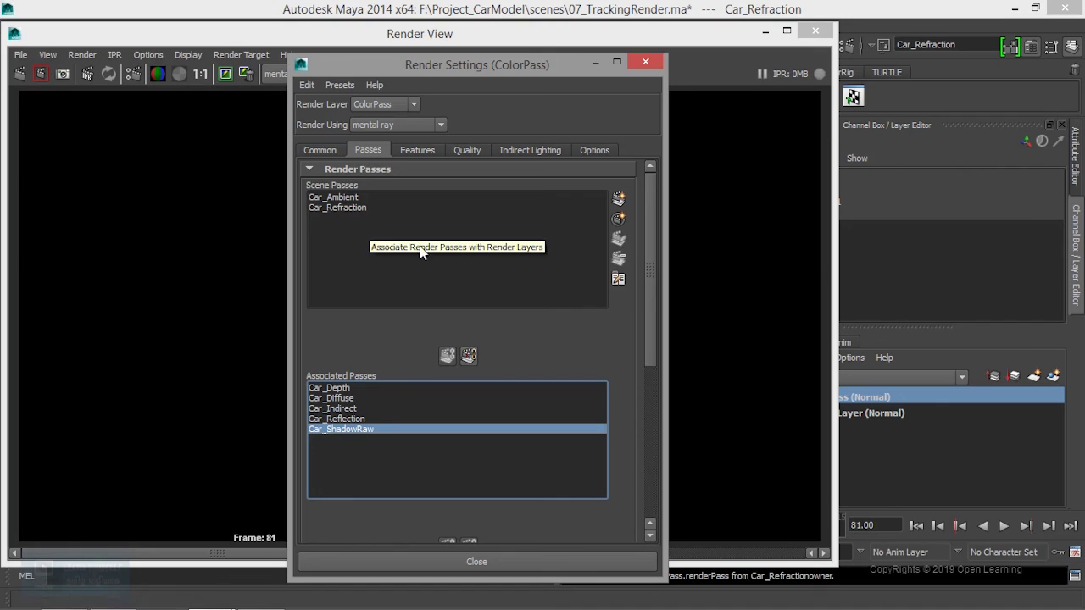
Delete Car_Refraction and Car_Ambient from the scene passes, leaving five passes associated
{"action": "left_click", "coordinate": [346, 210]}
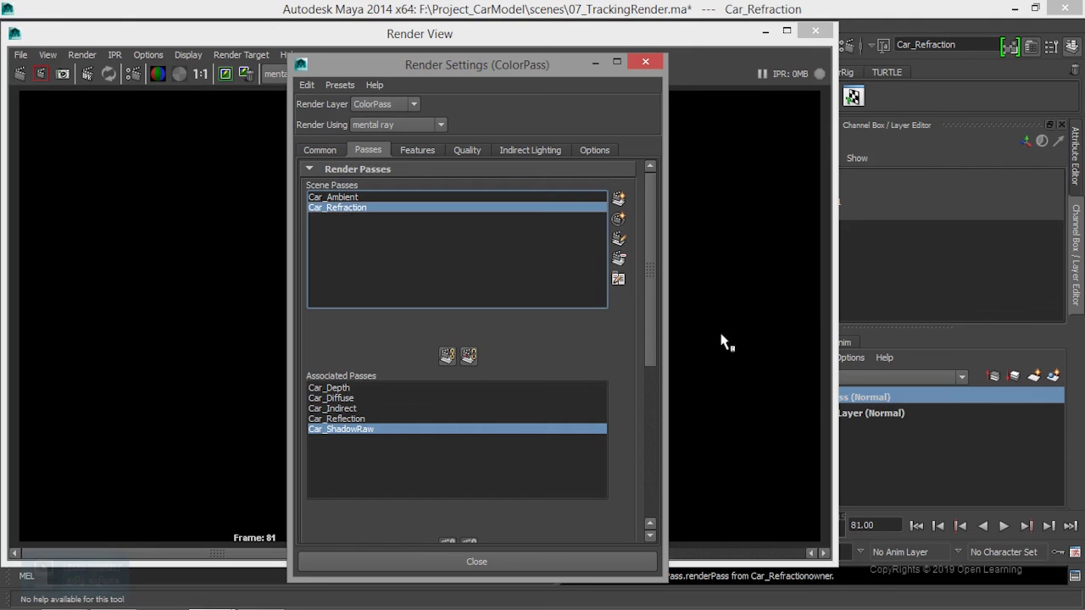
{"action": "left_click", "coordinate": [619, 260]}
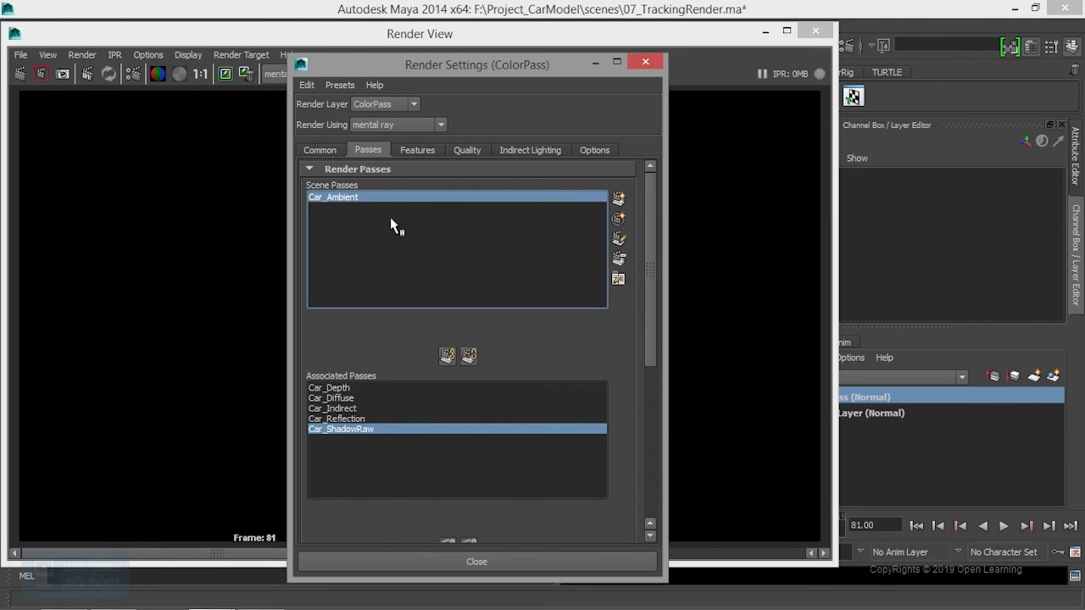
{"action": "left_click", "coordinate": [619, 260]}
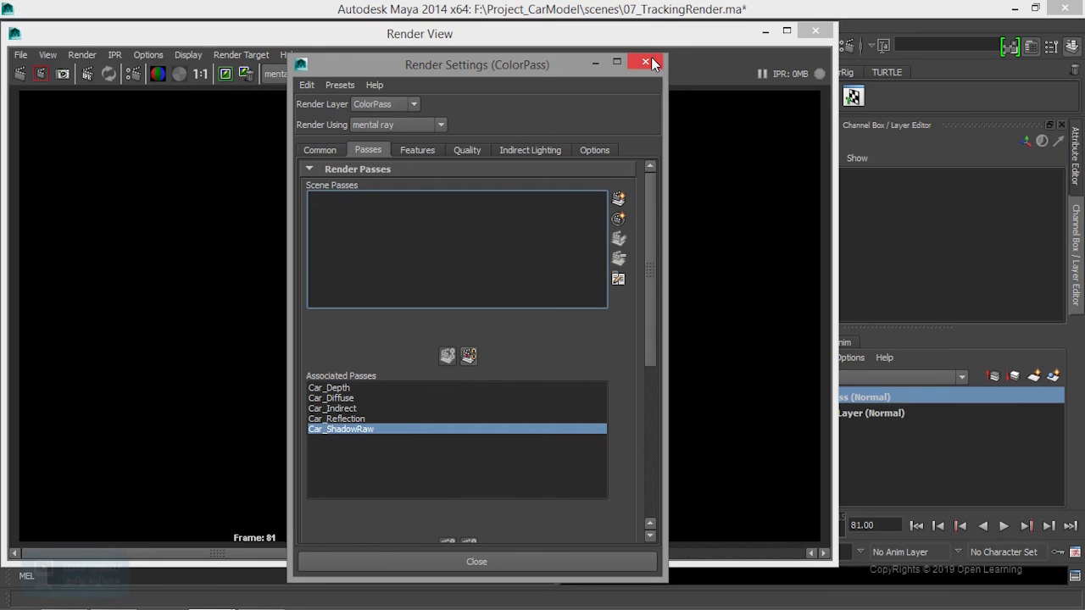
{"action": "left_click", "coordinate": [645, 63]}
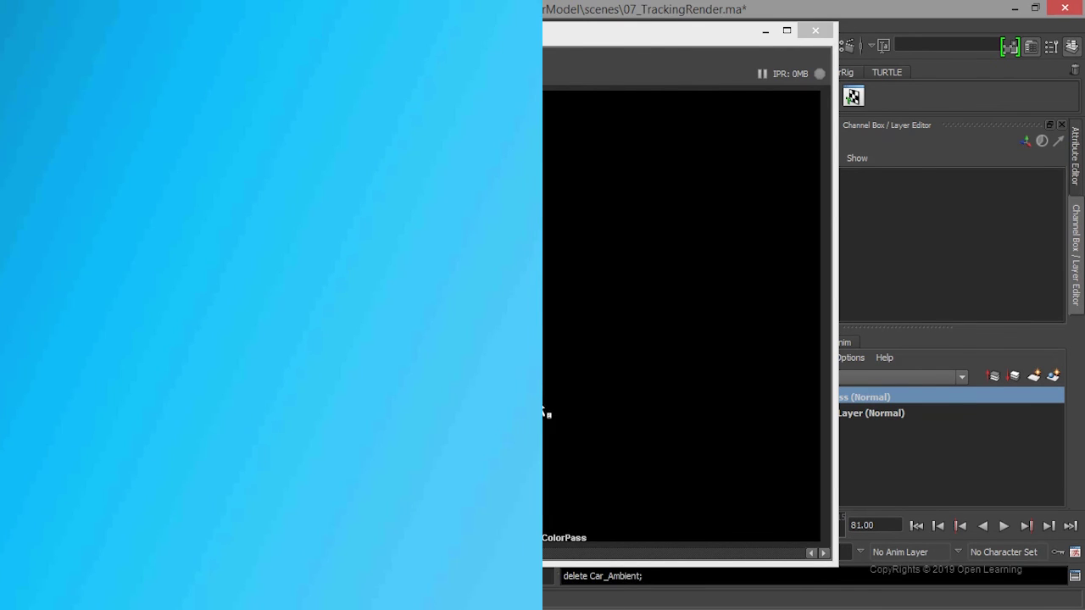